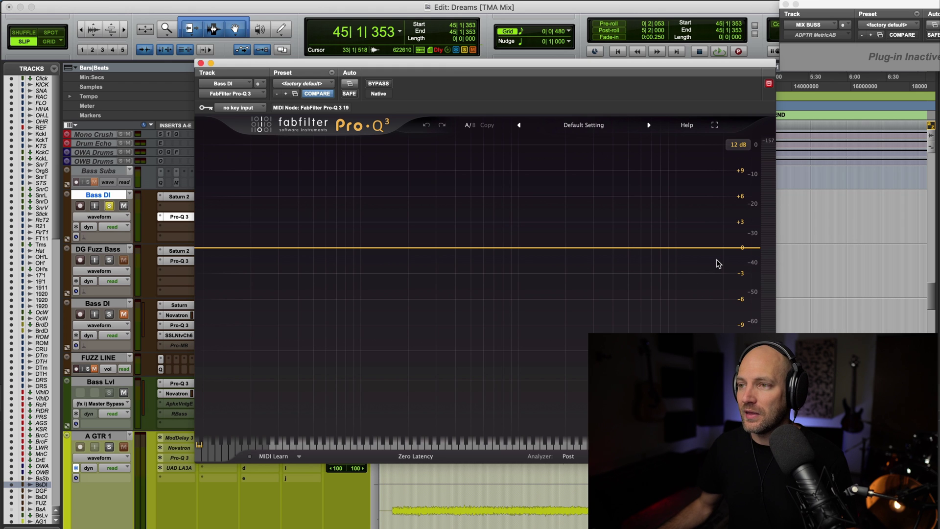
# - Add a high-cut band to the upper Bass DI track's Pro-Q 3 with a 6 dB/oct slope at about 62 Hz
pyautogui.moveTo(746, 248); pyautogui.dragTo(312, 255)
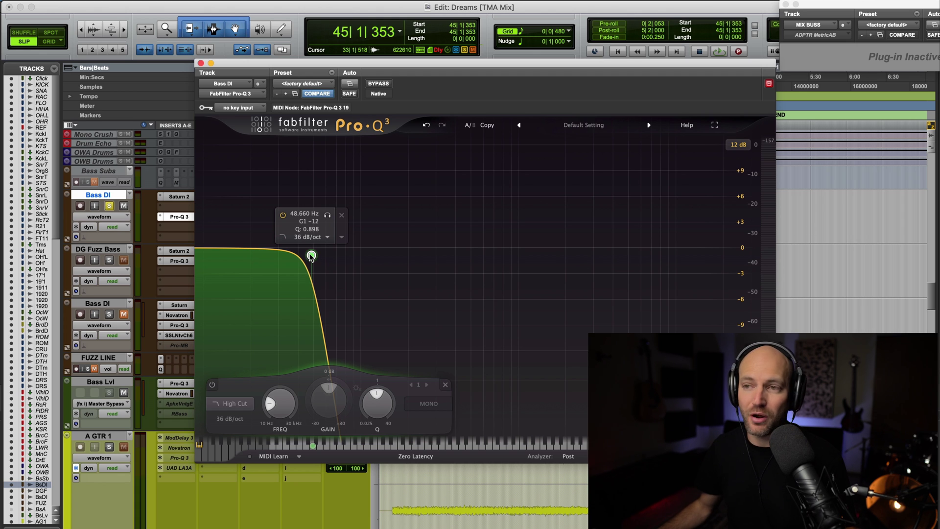
pyautogui.scroll(-5, 314, 258)
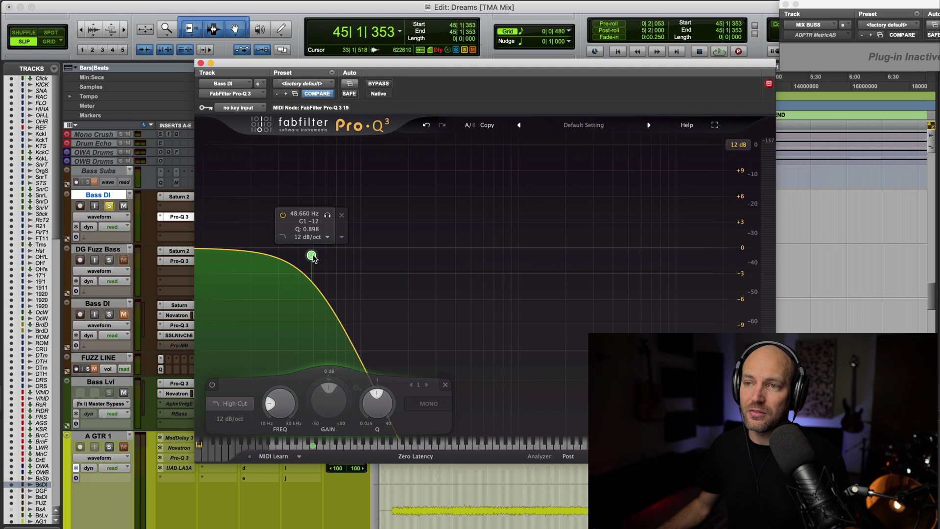
pyautogui.moveTo(312, 247); pyautogui.dragTo(286, 247)
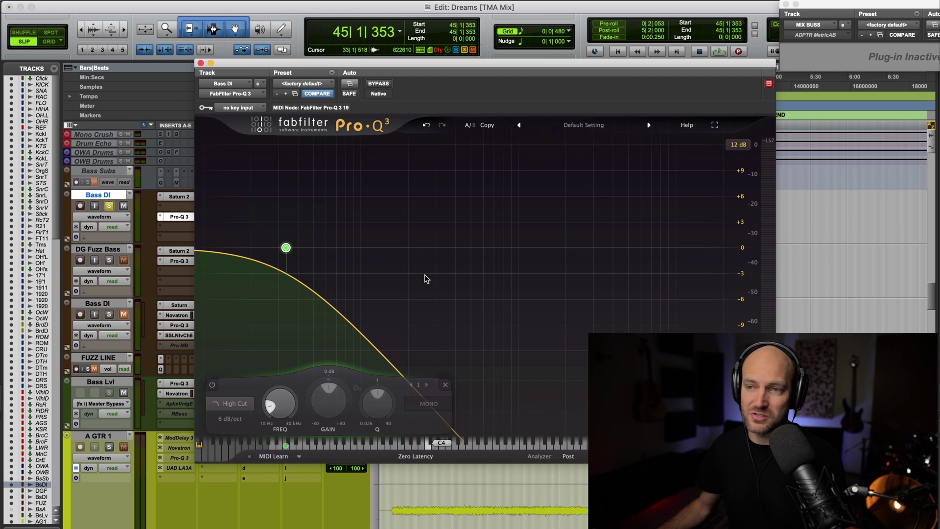
pyautogui.moveTo(282, 247); pyautogui.dragTo(324, 251)
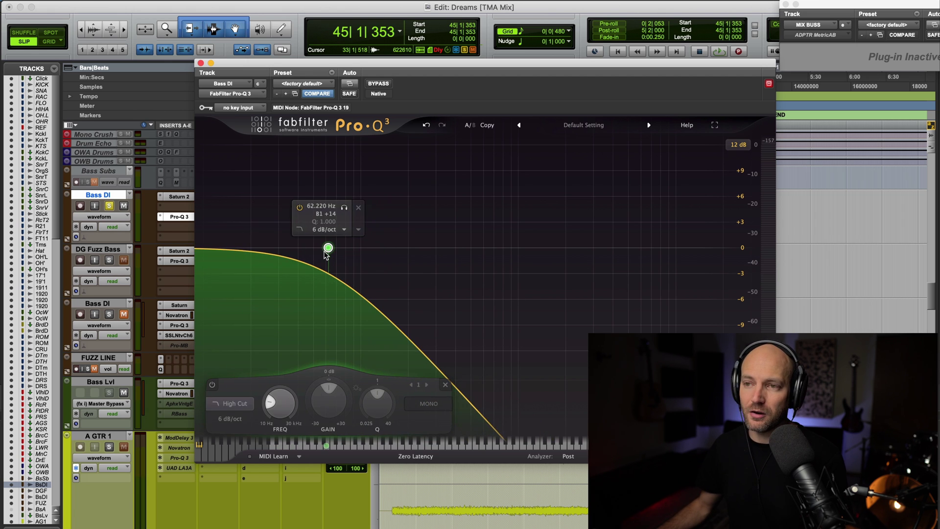
# - Steepen the high-cut band's slope in increments up to 36 dB/oct, and set it to 72 dB/oct
pyautogui.keyDown('alt'); pyautogui.keyDown('shift'); pyautogui.click(324, 251); pyautogui.keyUp('shift'); pyautogui.keyUp('alt')
pyautogui.keyDown('alt'); pyautogui.keyDown('shift'); pyautogui.click(324, 250); pyautogui.keyUp('shift'); pyautogui.keyUp('alt')
pyautogui.keyDown('alt'); pyautogui.keyDown('shift'); pyautogui.click(325, 252); pyautogui.keyUp('shift'); pyautogui.keyUp('alt')
pyautogui.keyDown('alt'); pyautogui.keyDown('shift'); pyautogui.click(325, 252); pyautogui.keyUp('shift'); pyautogui.keyUp('alt')
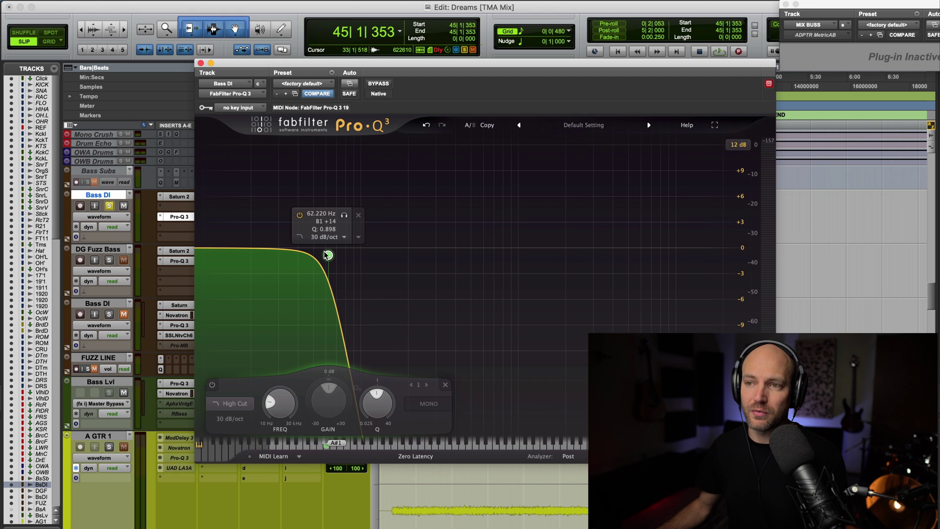
pyautogui.keyDown('alt'); pyautogui.keyDown('shift'); pyautogui.click(324, 252); pyautogui.keyUp('shift'); pyautogui.keyUp('alt')
pyautogui.click(323, 237)
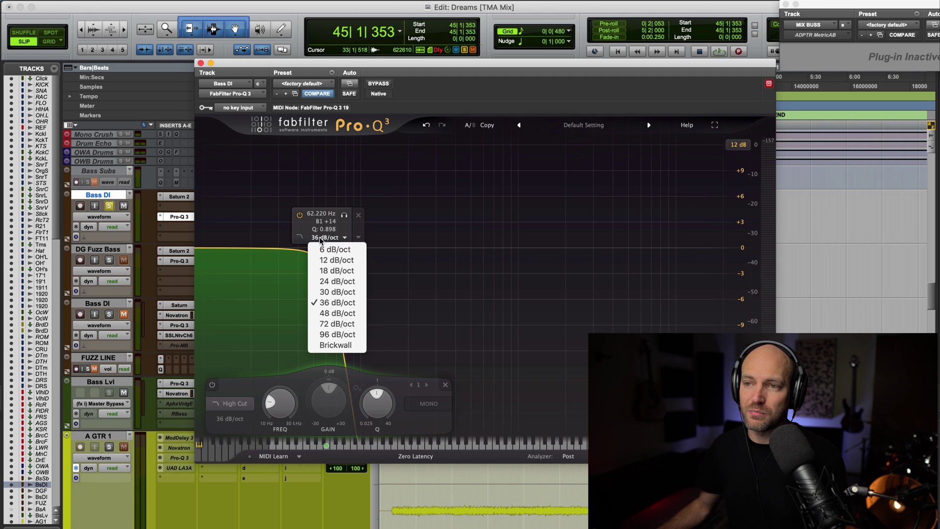
pyautogui.click(345, 325)
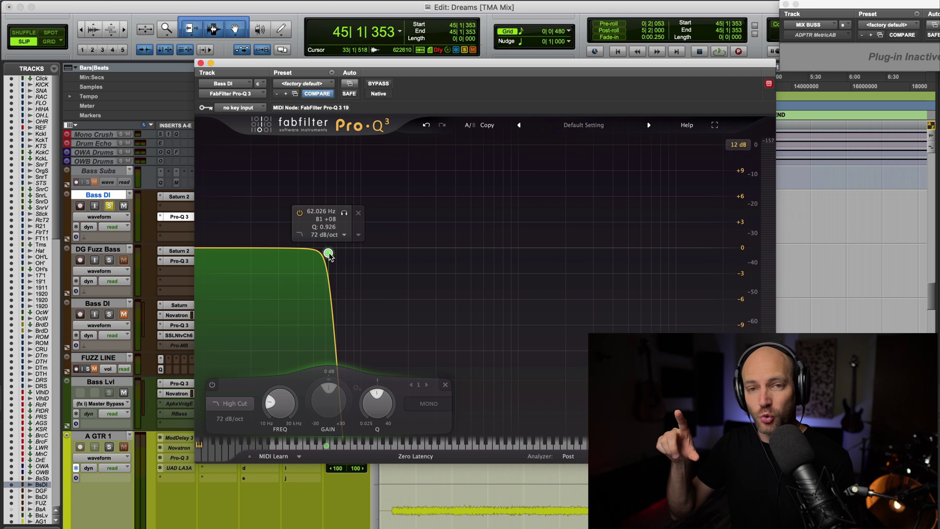
# - Vary the high-cut slope between gentler and steeper settings, leave it at 30 dB/oct and close the equalizer
pyautogui.scroll(-3, 328, 254)
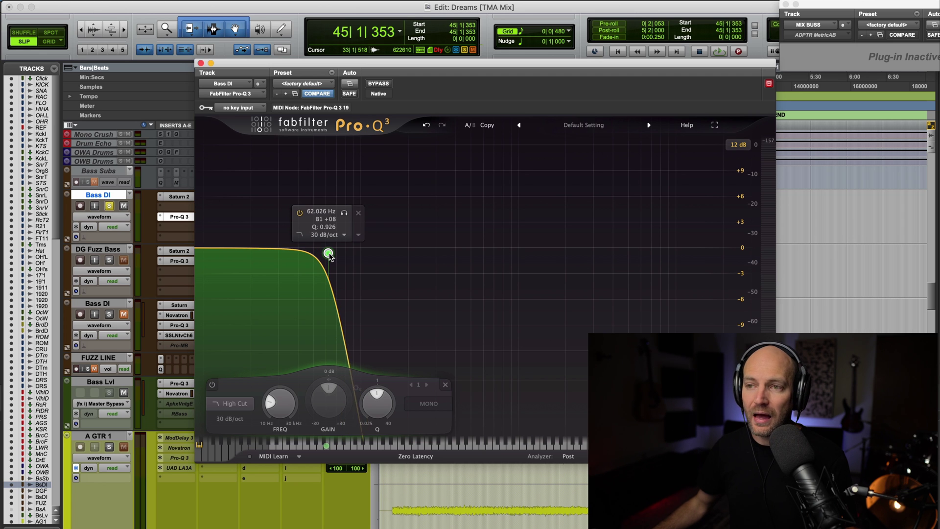
pyautogui.scroll(1, 328, 254)
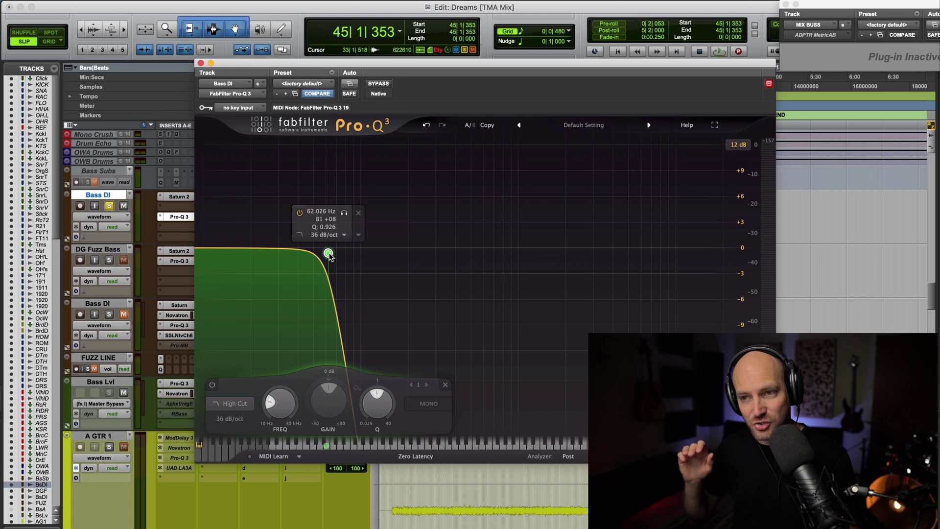
pyautogui.scroll(-3, 329, 254)
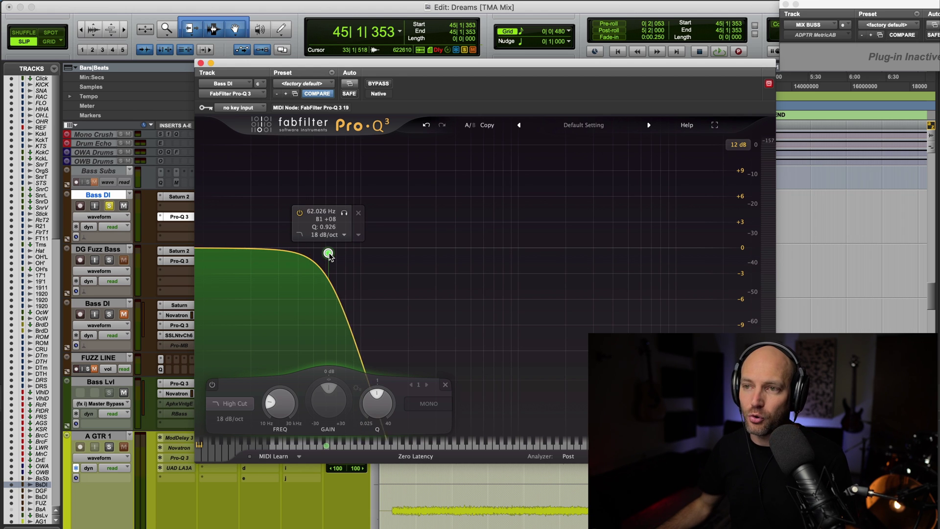
pyautogui.scroll(2, 328, 254)
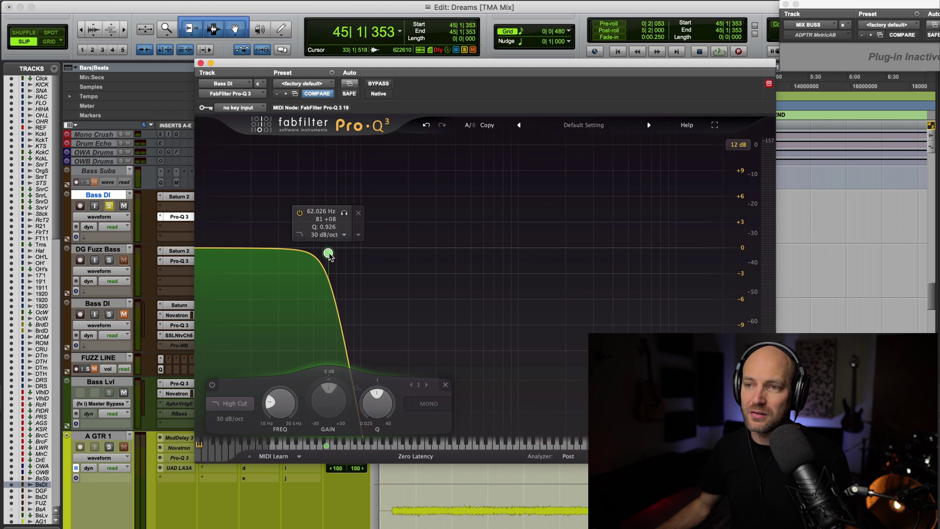
pyautogui.scroll(-3, 328, 254)
pyautogui.scroll(3, 328, 254)
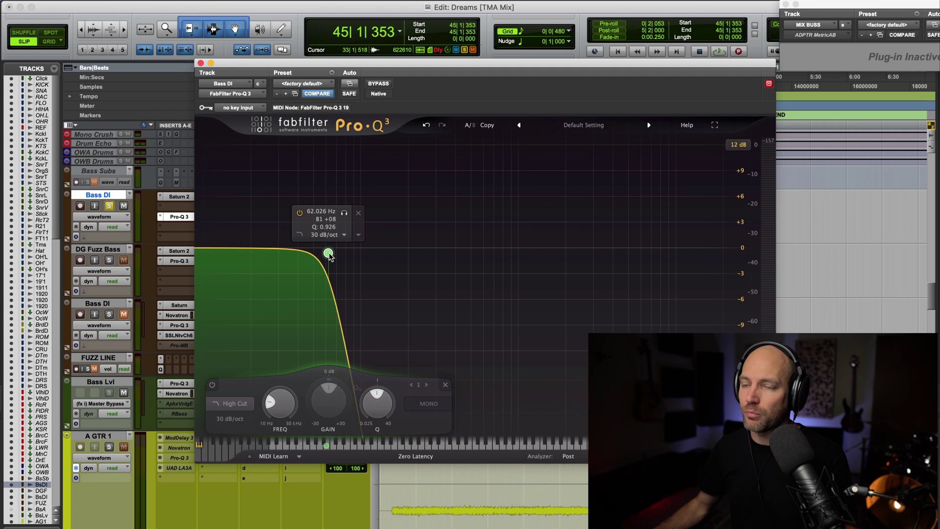
pyautogui.click(201, 63)
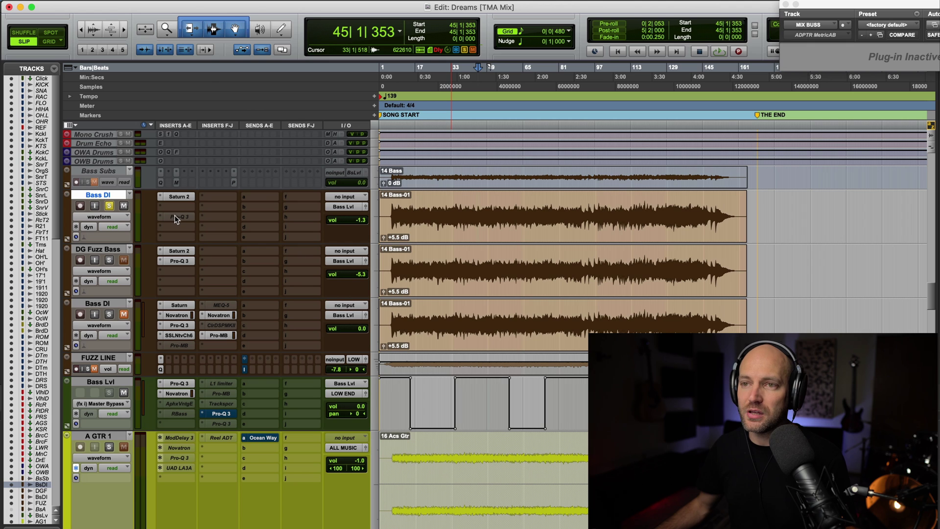
# - Open Saturn 2 on the upper Bass DI track, inspect band 1's crossover slope and frequency, and close the plug-in
pyautogui.click(176, 197)
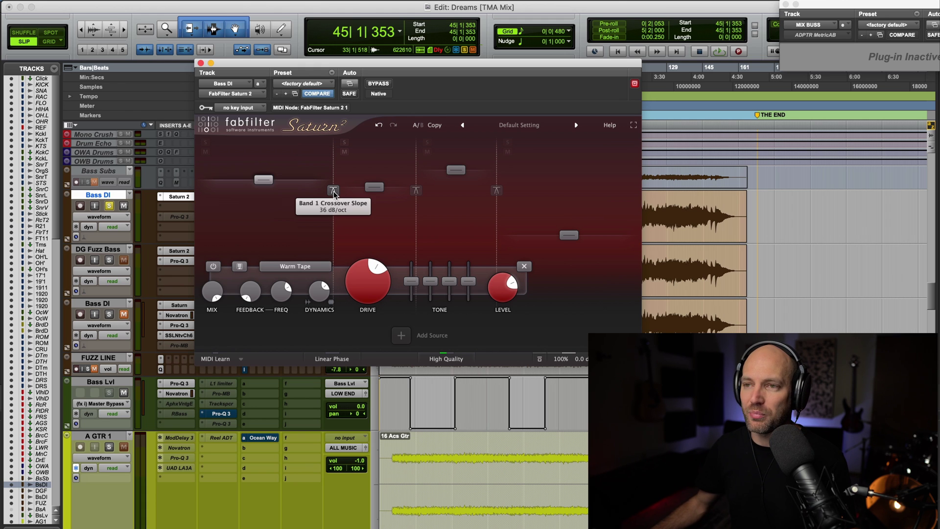
pyautogui.click(334, 191)
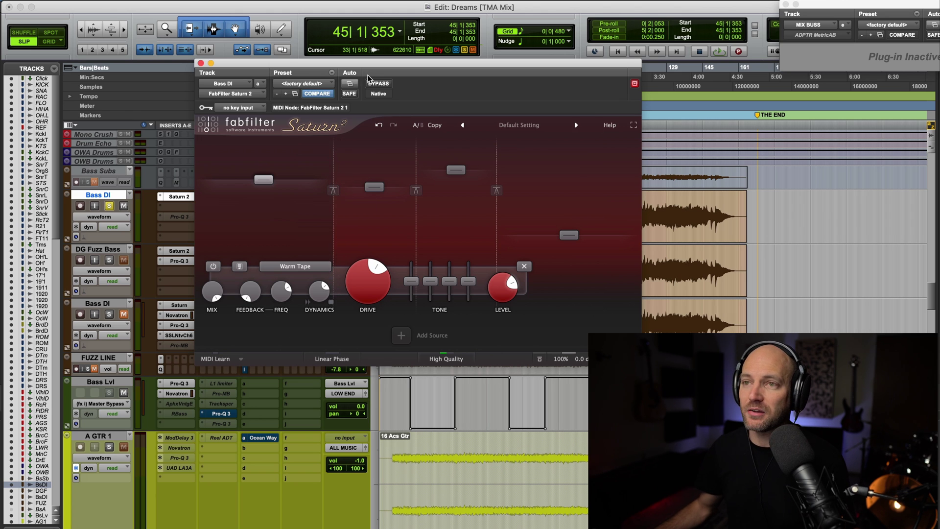
pyautogui.moveTo(344, 63); pyautogui.dragTo(381, 87)
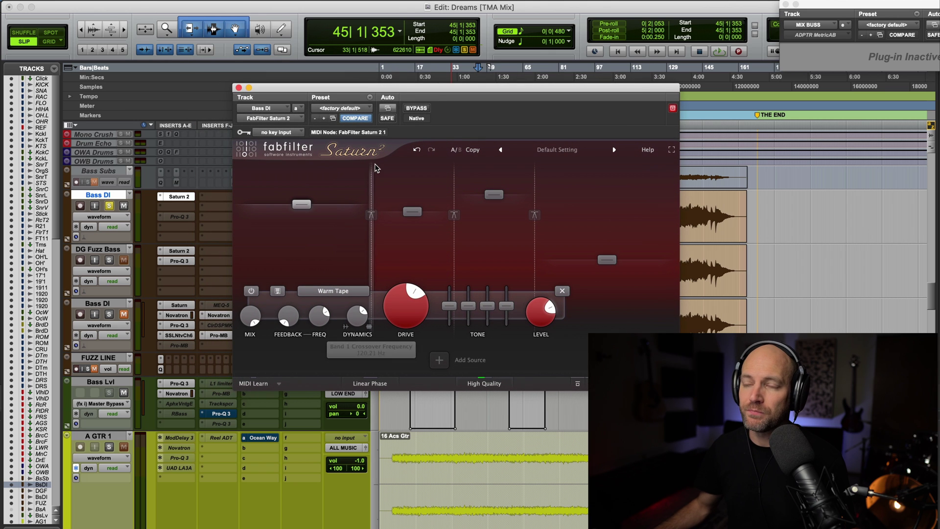
pyautogui.moveTo(371, 192)
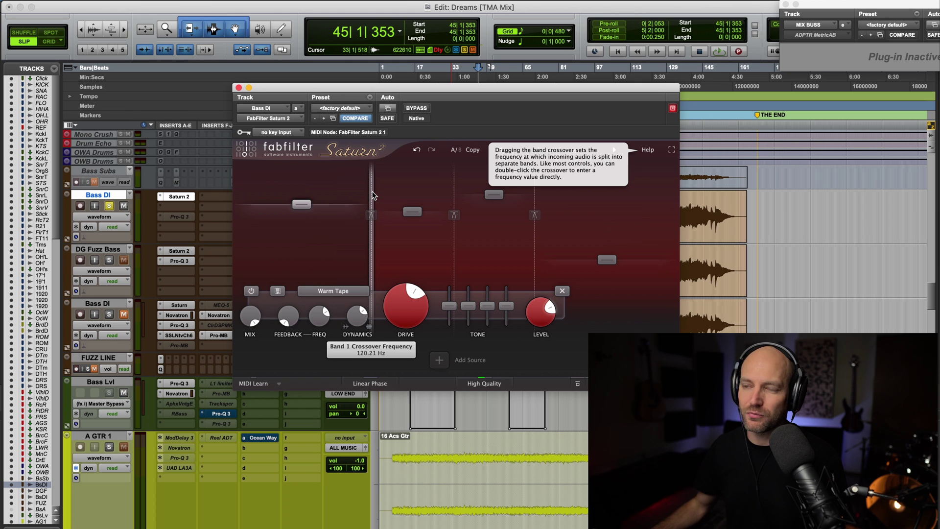
pyautogui.click(239, 88)
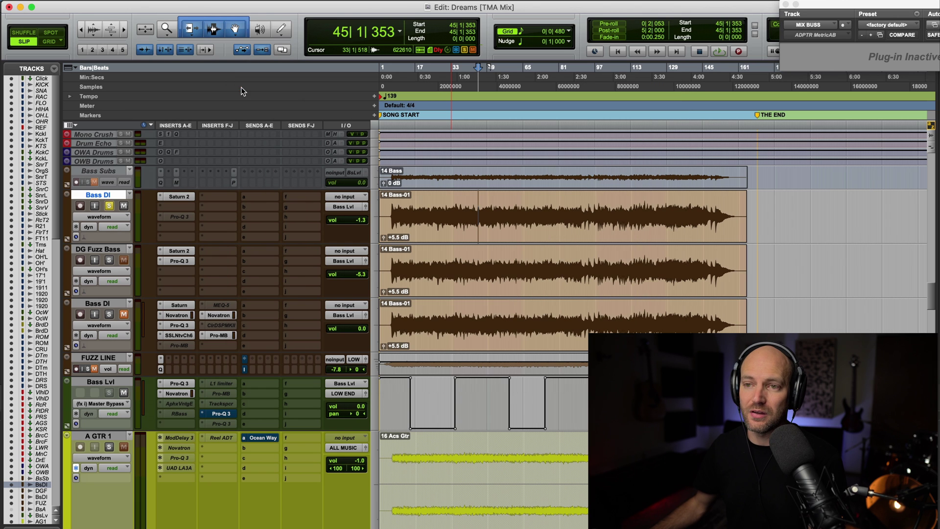
# - Compare the original Saturn's crossover and controls on the lower Bass DI track with Saturn 2 on the upper one
pyautogui.click(179, 305)
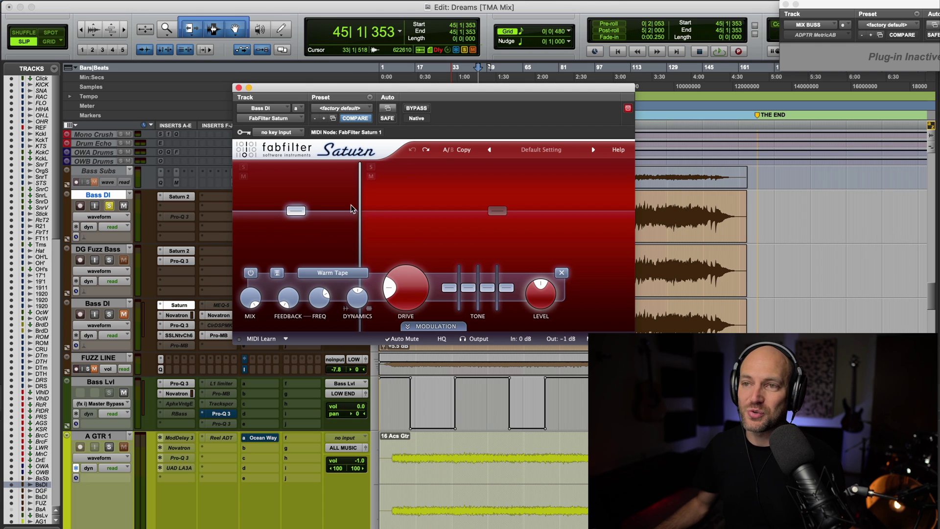
pyautogui.click(239, 88)
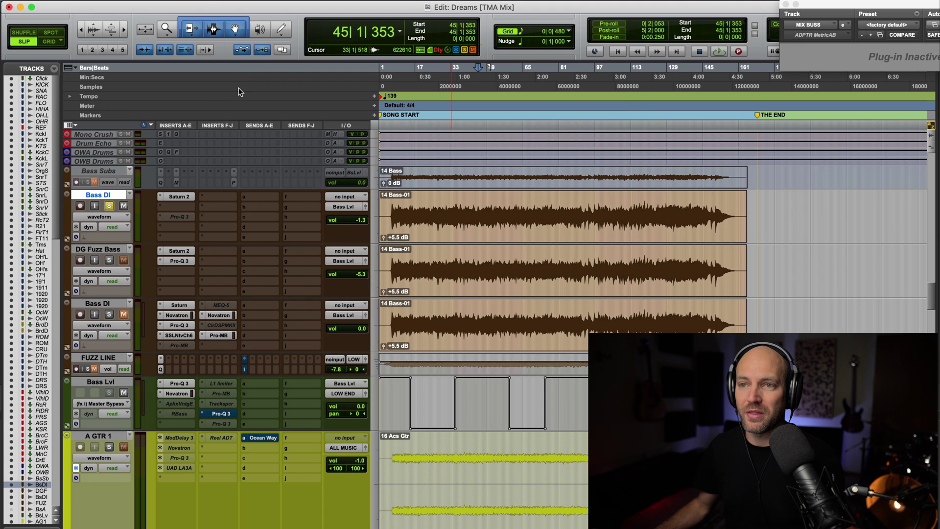
pyautogui.click(179, 197)
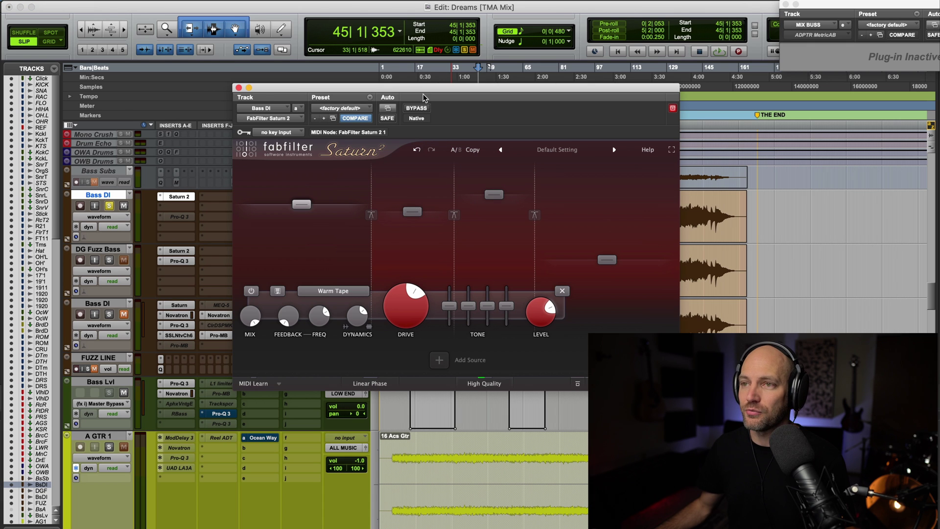
pyautogui.moveTo(424, 93); pyautogui.dragTo(424, 72)
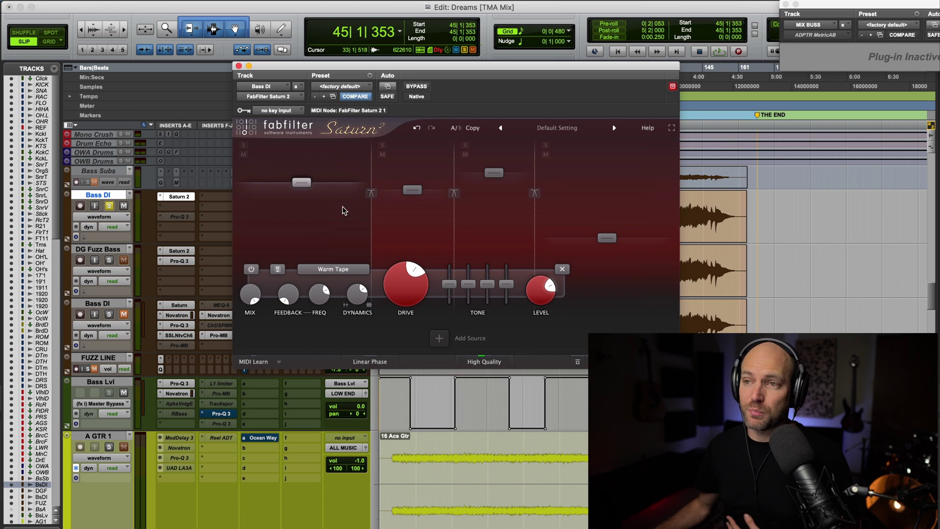
pyautogui.click(184, 303)
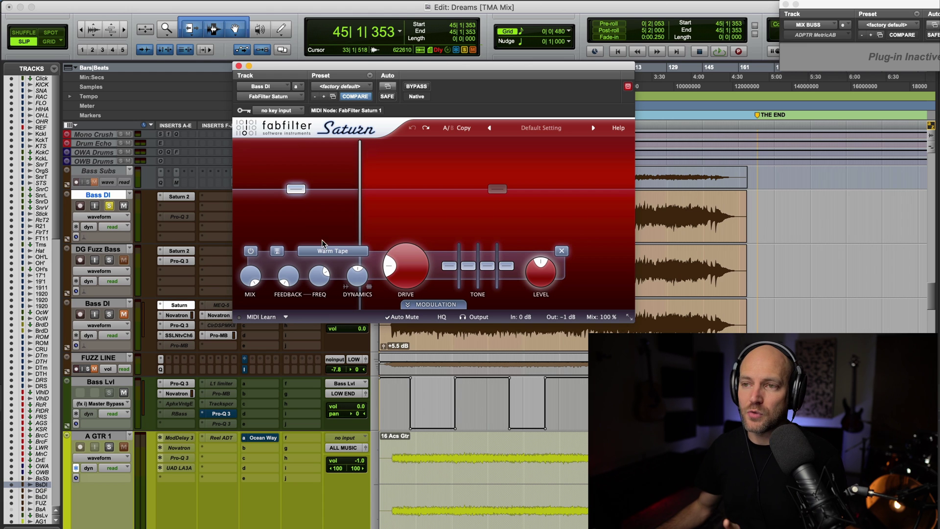
pyautogui.moveTo(357, 277)
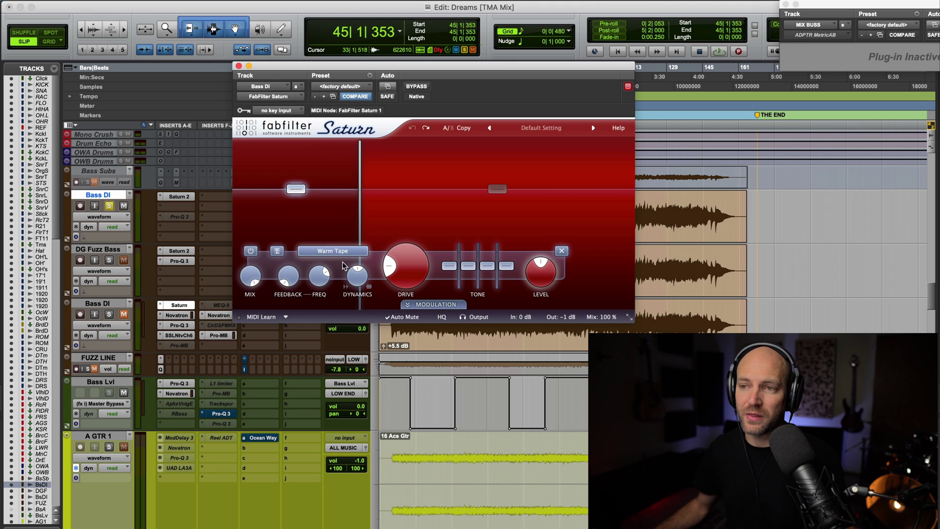
# - Reopen Saturn 2 on the upper Bass DI track, examine its band levels plus the dynamics of bands 1 and 3, and close it
pyautogui.click(183, 196)
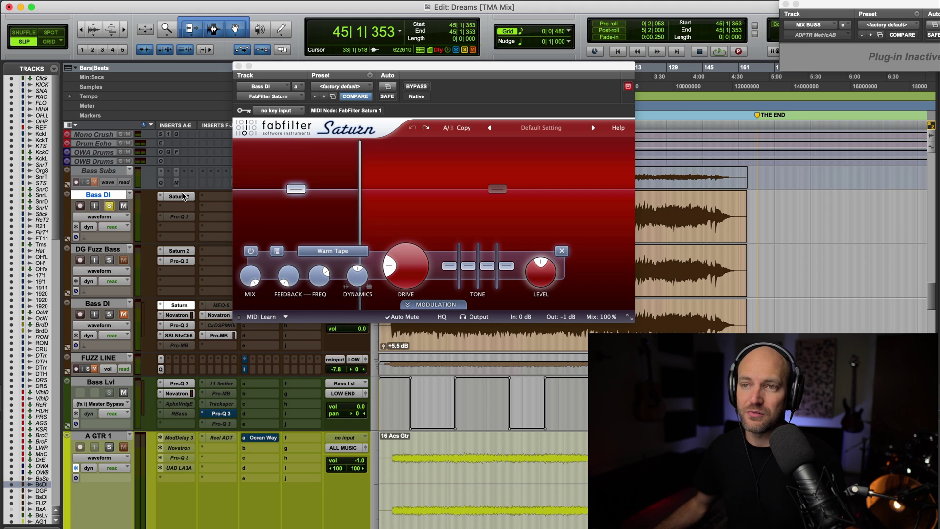
pyautogui.moveTo(353, 301)
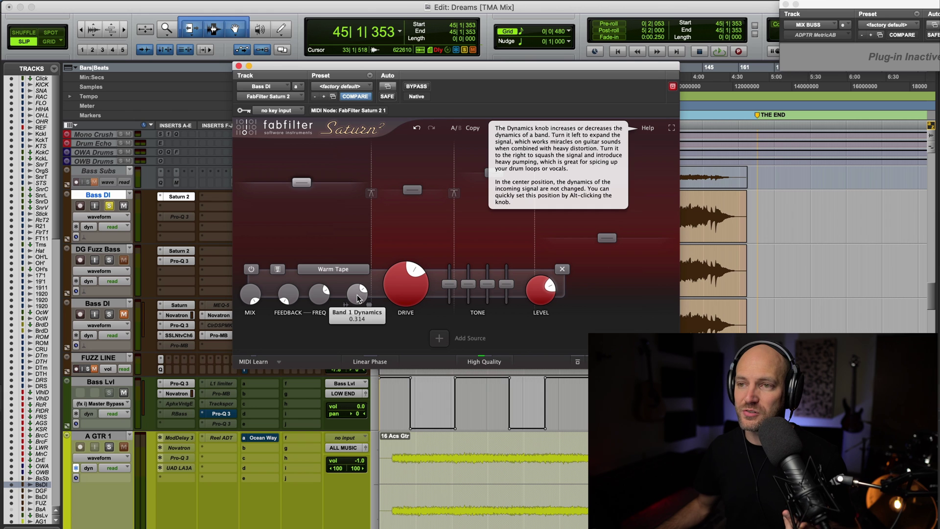
pyautogui.moveTo(302, 187)
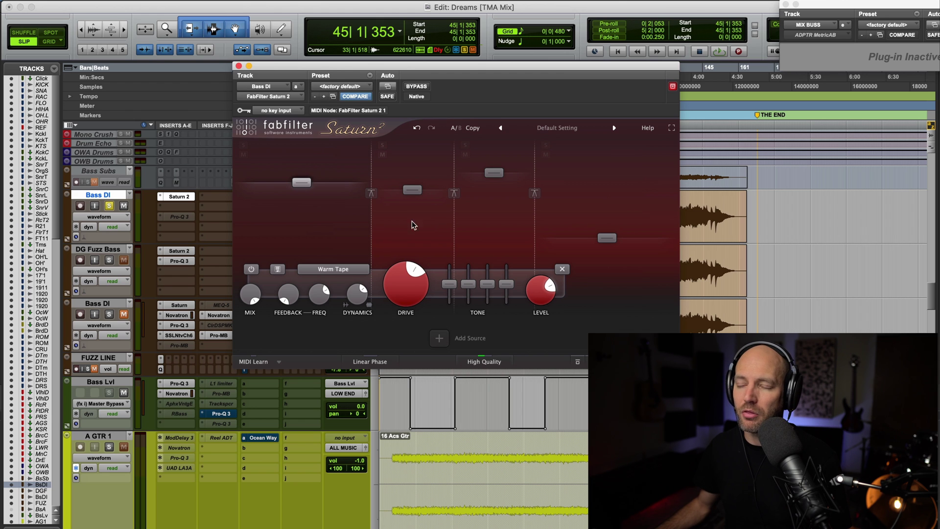
pyautogui.moveTo(413, 191)
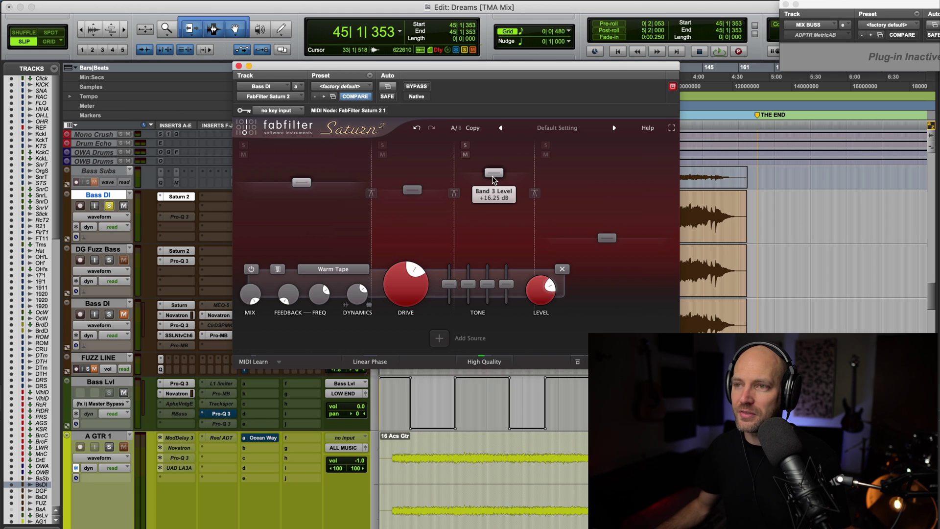
pyautogui.moveTo(492, 175)
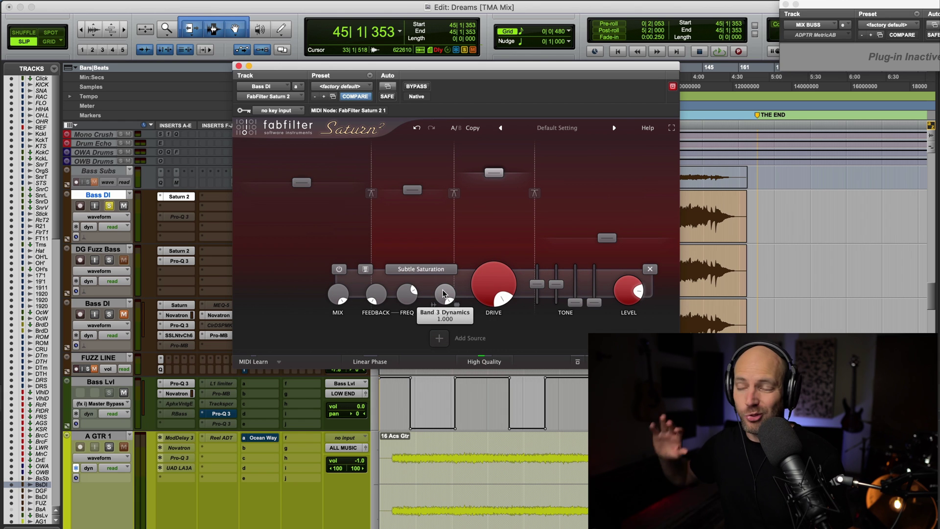
pyautogui.moveTo(443, 295)
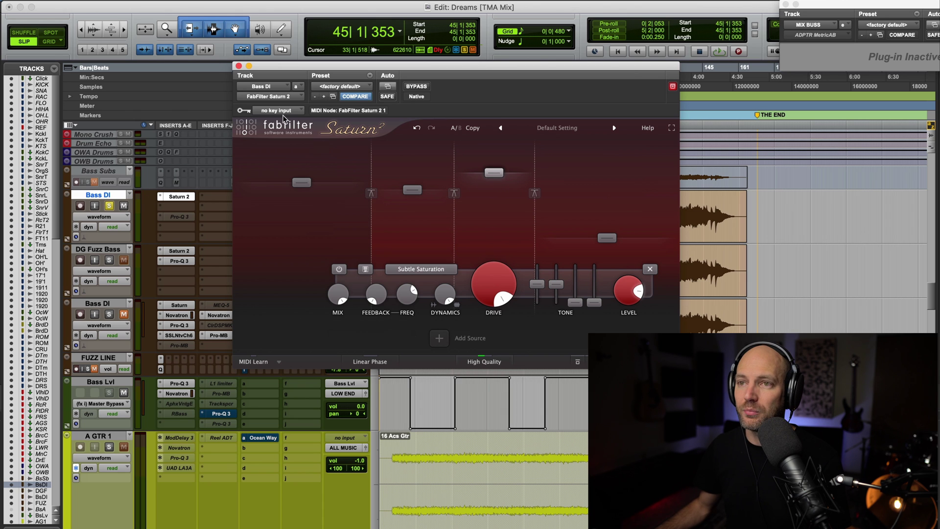
pyautogui.click(239, 65)
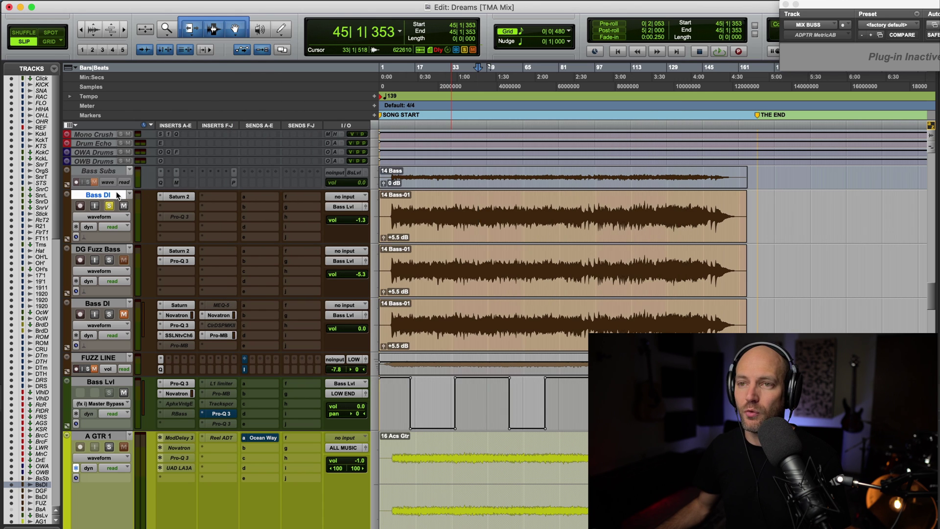
# - Bypass Saturn 2 on the upper Bass DI track and play the song to compare the sound
pyautogui.click(161, 196)
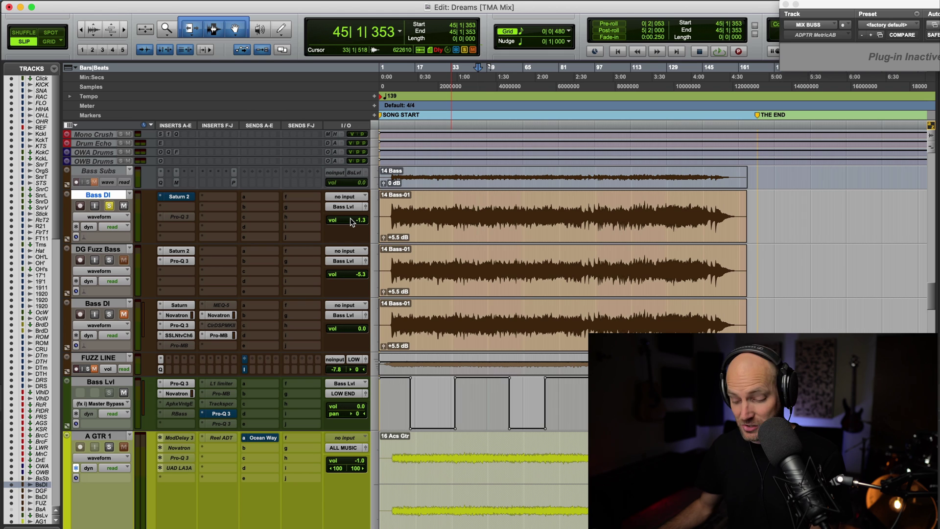
pyautogui.press('space')
pyautogui.moveTo(351, 218); pyautogui.dragTo(349, 213)
pyautogui.press('space')
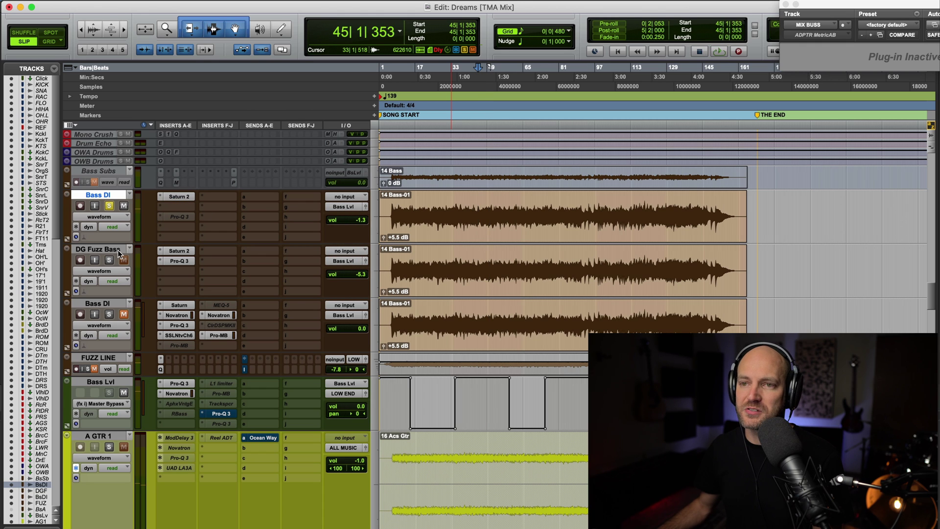
# - Play the song, mute the DG Fuzz Bass track, and try the upper Bass DI's volume at +5.4 dB with Saturn 2 bypassed
pyautogui.press('space')
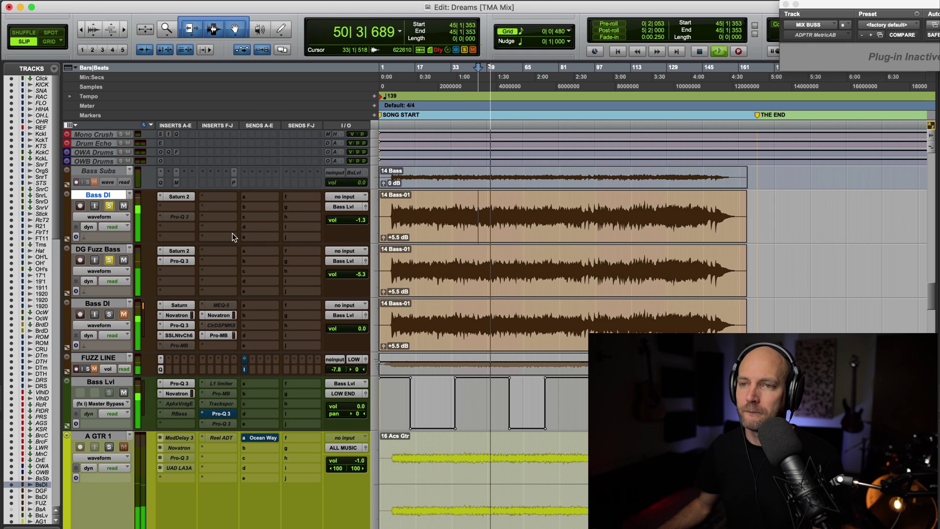
pyautogui.click(124, 260)
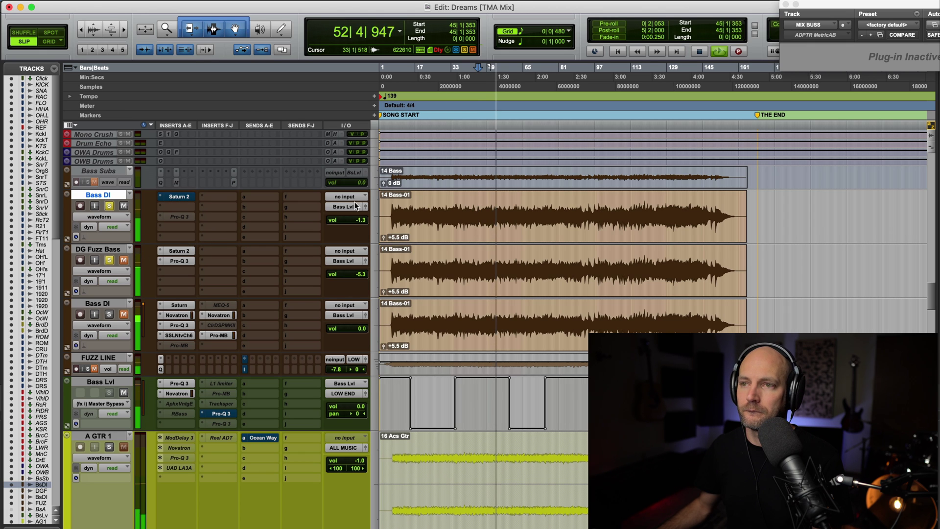
pyautogui.click(347, 220)
pyautogui.moveTo(348, 219); pyautogui.dragTo(347, 211)
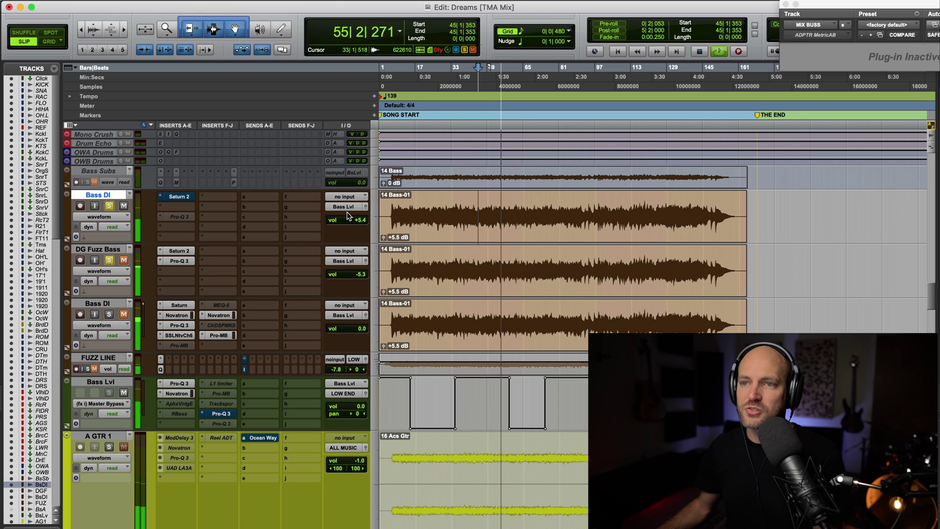
pyautogui.press('space')
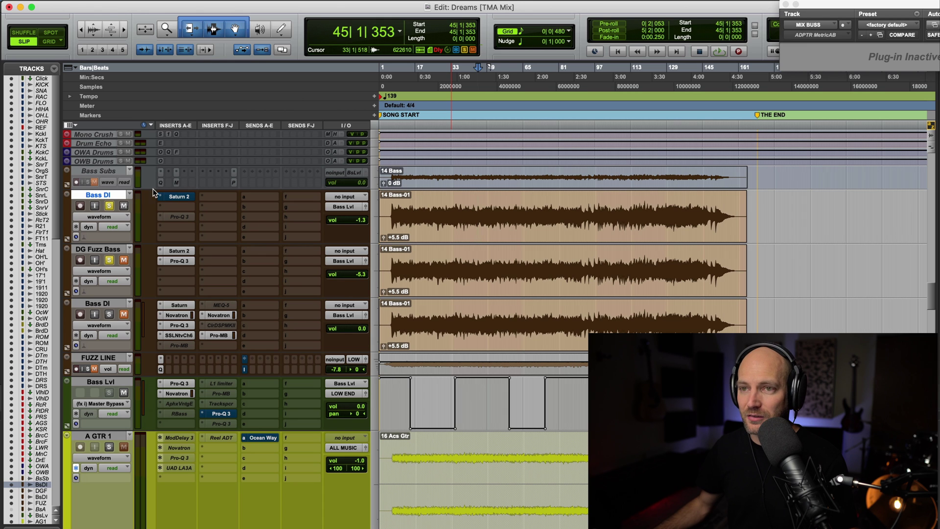
# - Re-enable Saturn 2 on the upper Bass DI track, check its bands, close it and unsolo the track
pyautogui.keyDown('super'); pyautogui.click(179, 197); pyautogui.keyUp('super')
pyautogui.click(179, 197)
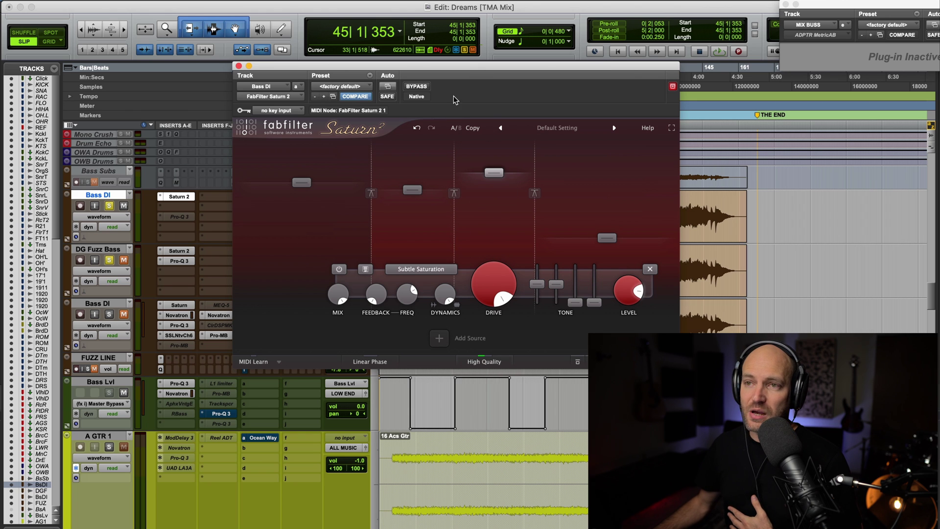
pyautogui.click(238, 65)
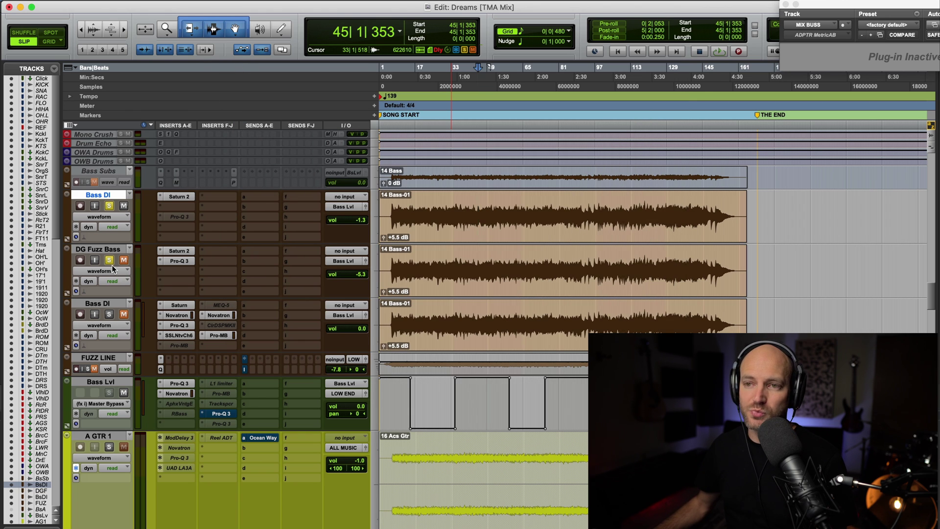
pyautogui.click(111, 206)
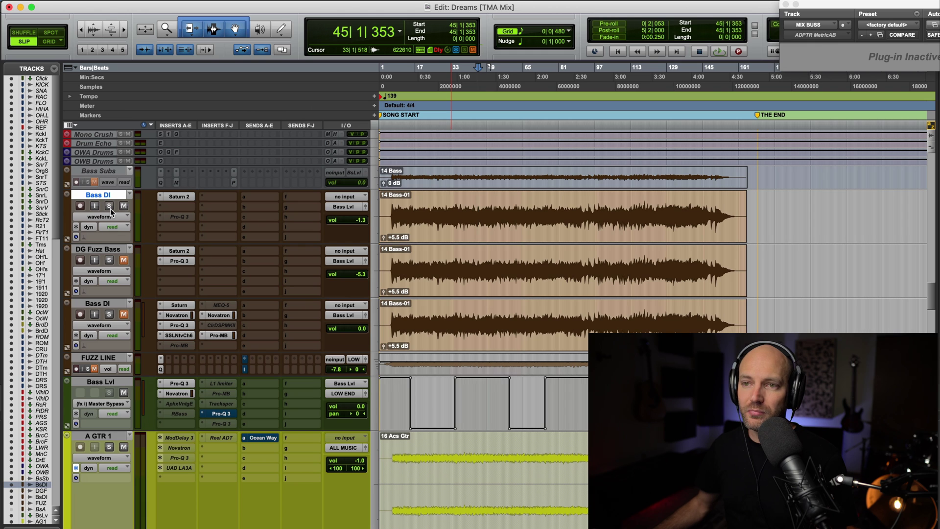
# - Select the lower Bass DI track and review its original Saturn and first Novatron inserts
pyautogui.click(110, 306)
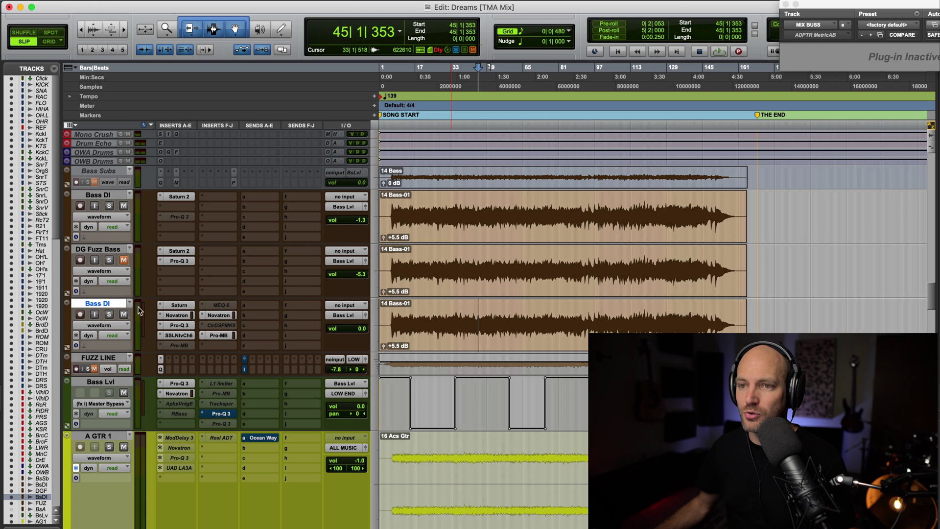
pyautogui.click(178, 305)
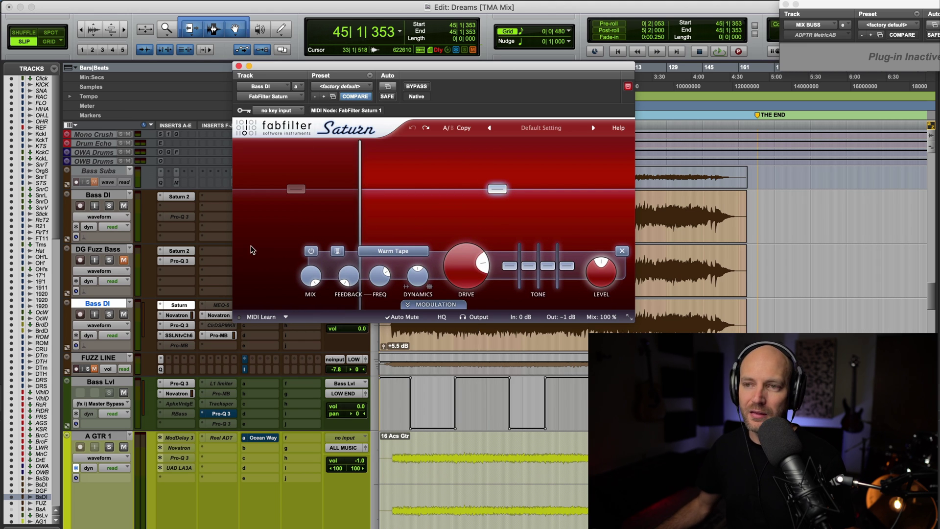
pyautogui.click(177, 304)
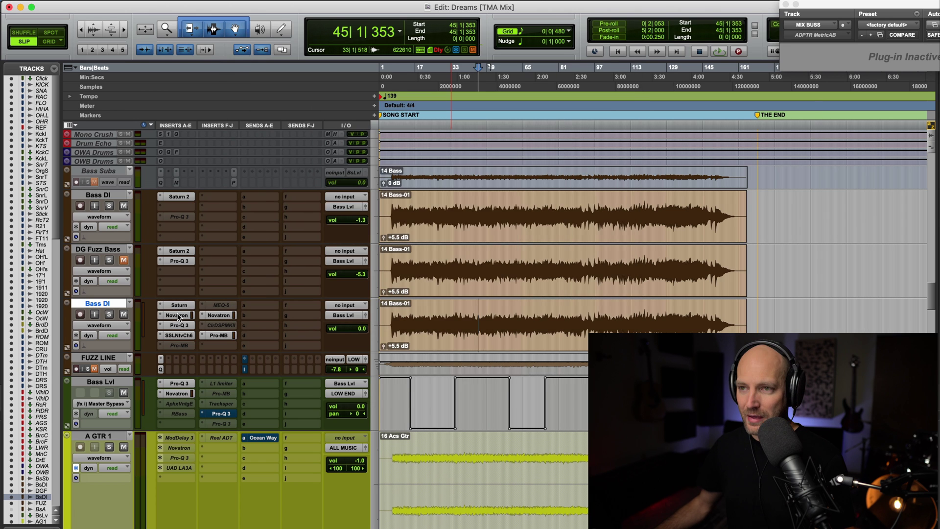
pyautogui.click(177, 316)
pyautogui.click(179, 316)
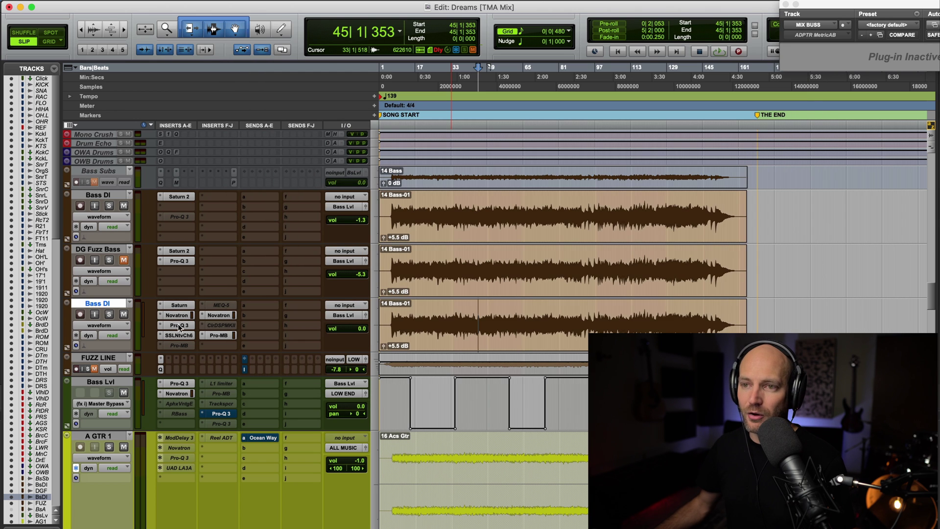
# - Compare the lower Bass DI's Pro-Q 3 curve with the band levels of Saturn 2 on the upper Bass DI track
pyautogui.click(178, 324)
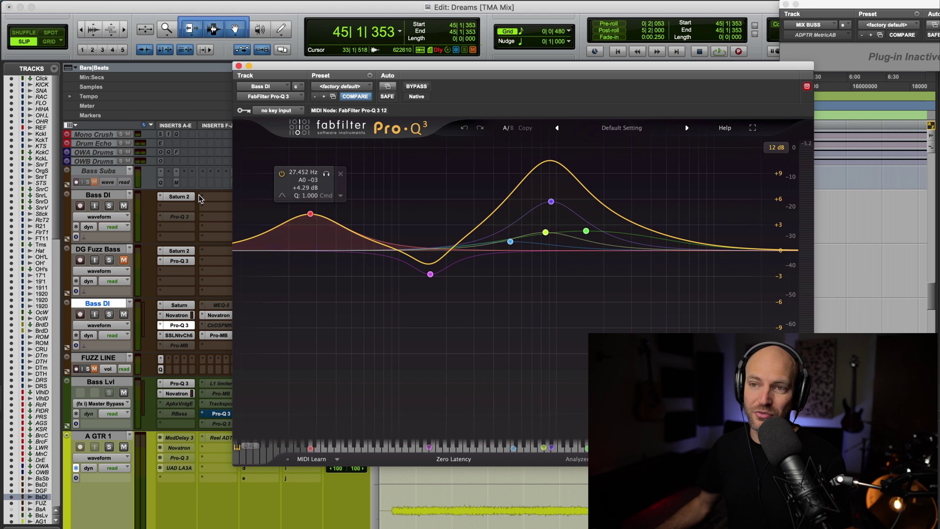
pyautogui.click(178, 198)
pyautogui.click(178, 197)
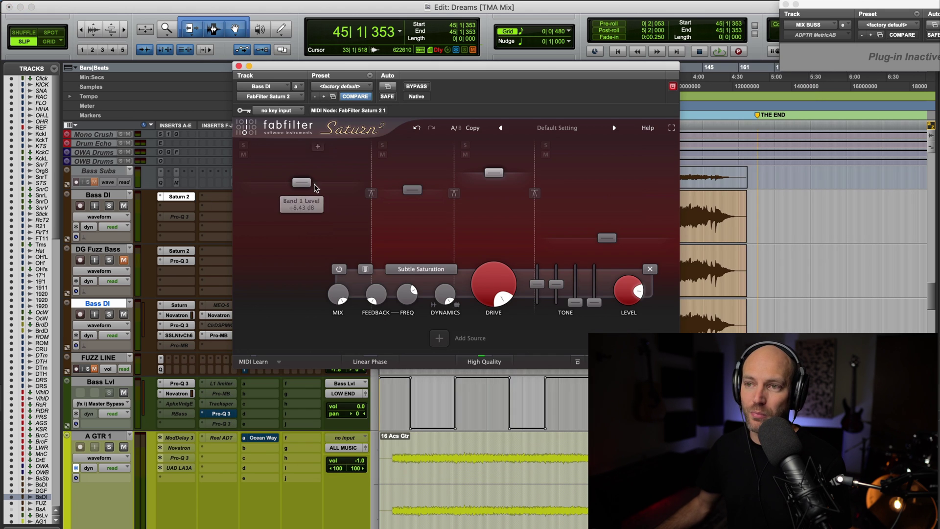
pyautogui.click(180, 325)
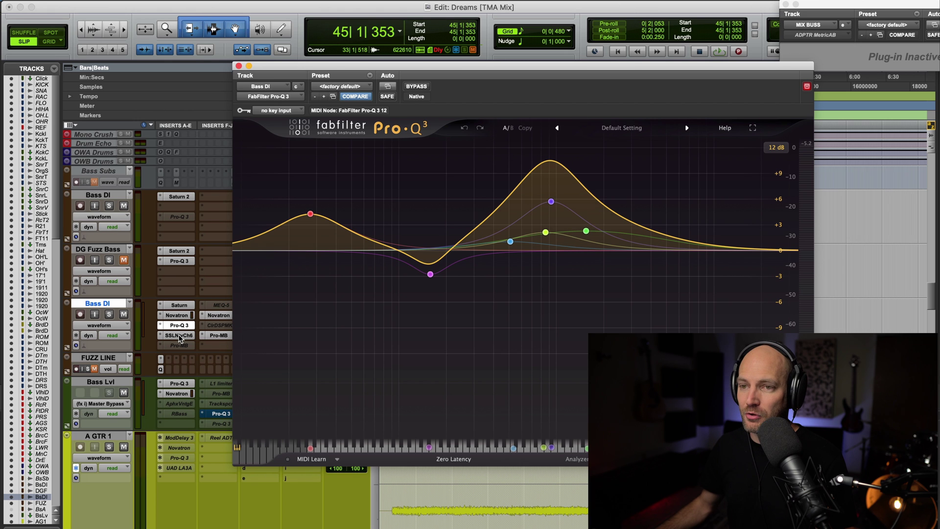
# - Review the SSL channel strip, second Novatron and Pro-MB inserts on the lower Bass DI track, and close the plug-in window
pyautogui.click(179, 335)
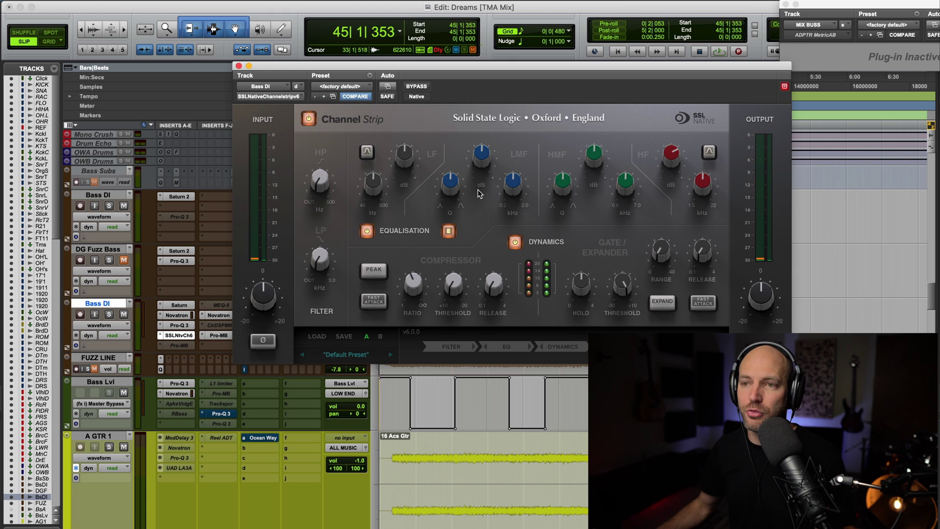
pyautogui.click(219, 316)
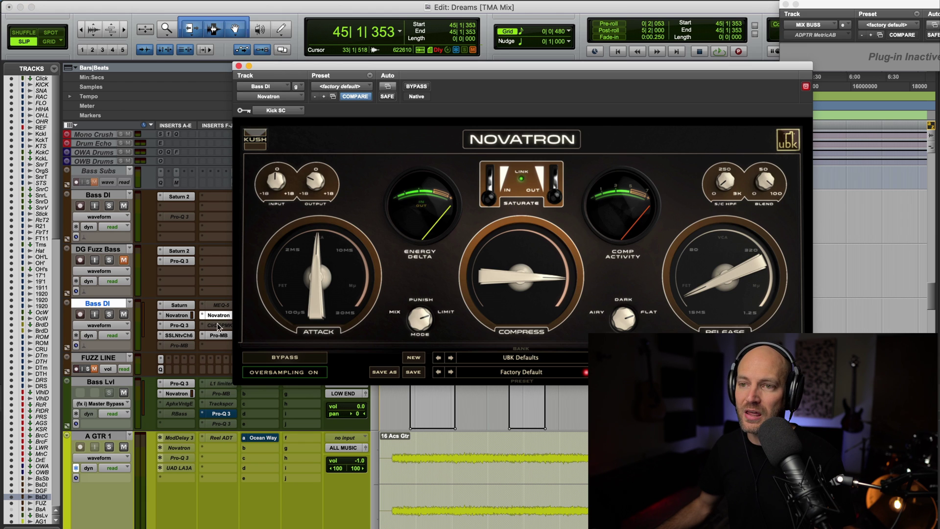
pyautogui.click(218, 335)
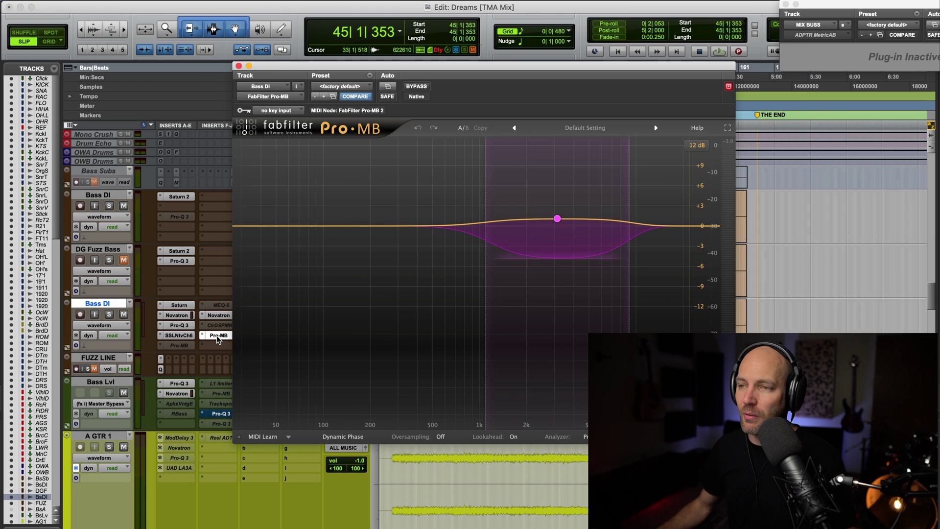
pyautogui.moveTo(554, 225)
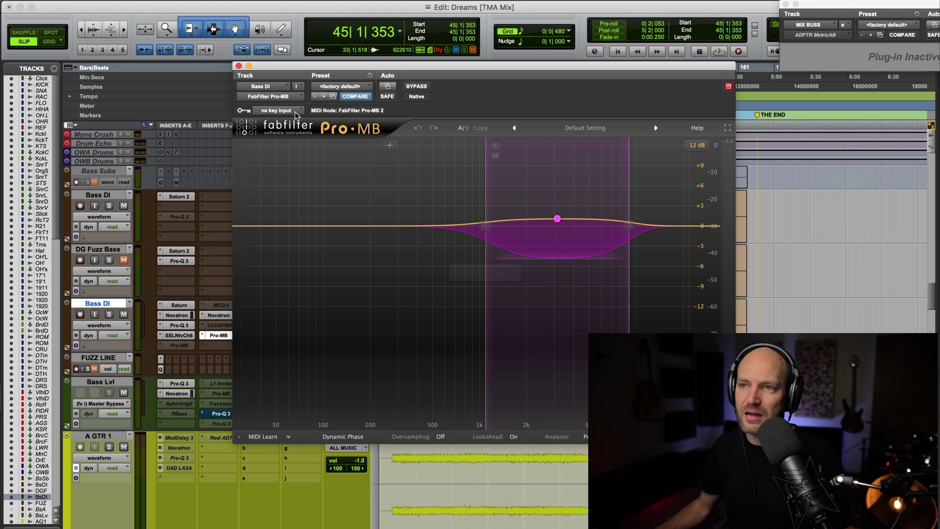
pyautogui.click(238, 66)
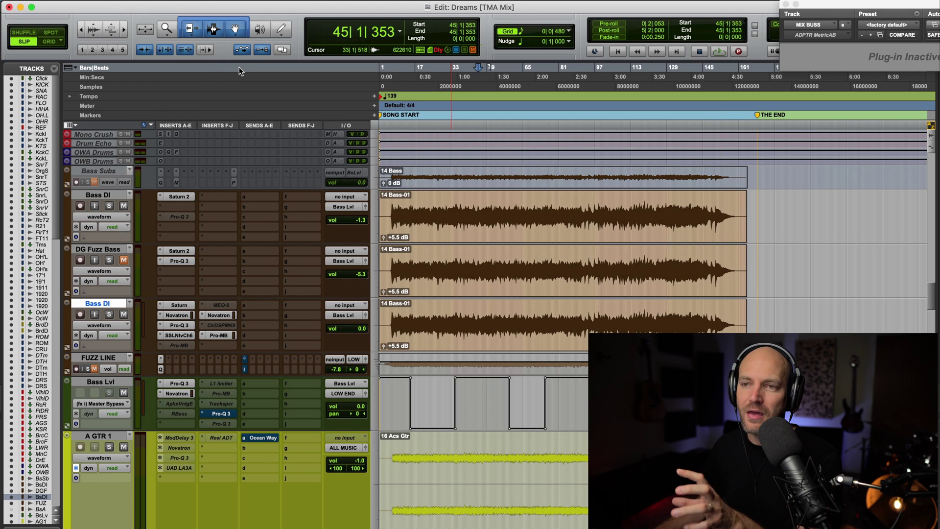
# - Open Saturn 2 on the upper Bass DI track and nudge the crossover between bands 3 and 4 slightly higher
pyautogui.click(181, 196)
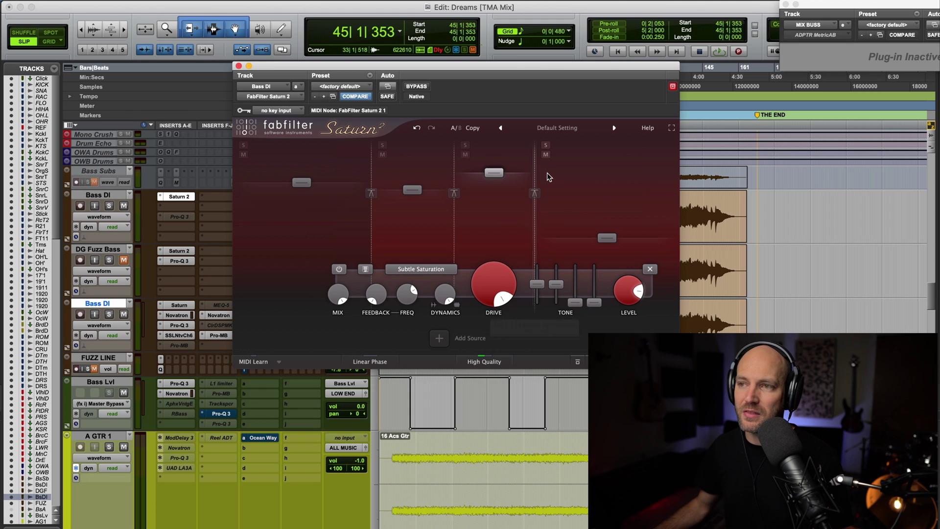
pyautogui.moveTo(534, 175)
pyautogui.mouseDown()
pyautogui.moveTo(572, 178)
pyautogui.moveTo(537, 183)
pyautogui.mouseUp()
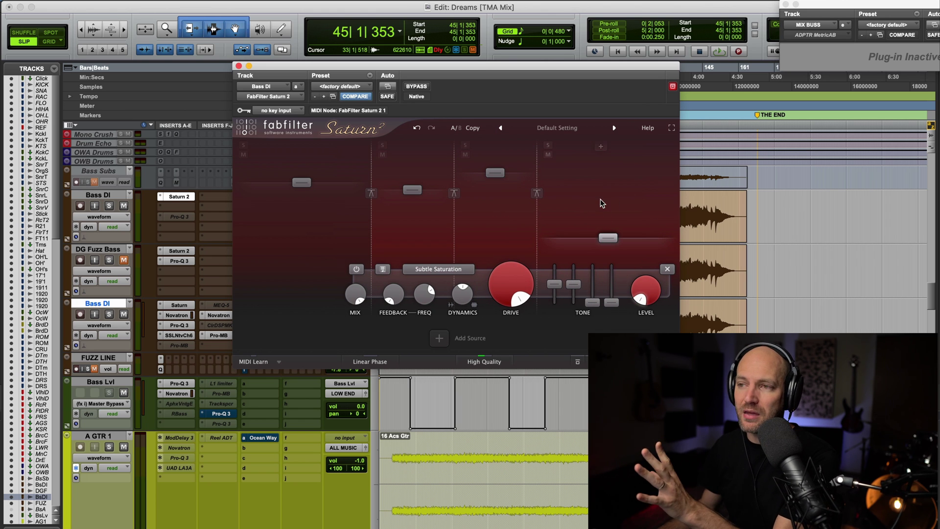
pyautogui.moveTo(609, 239)
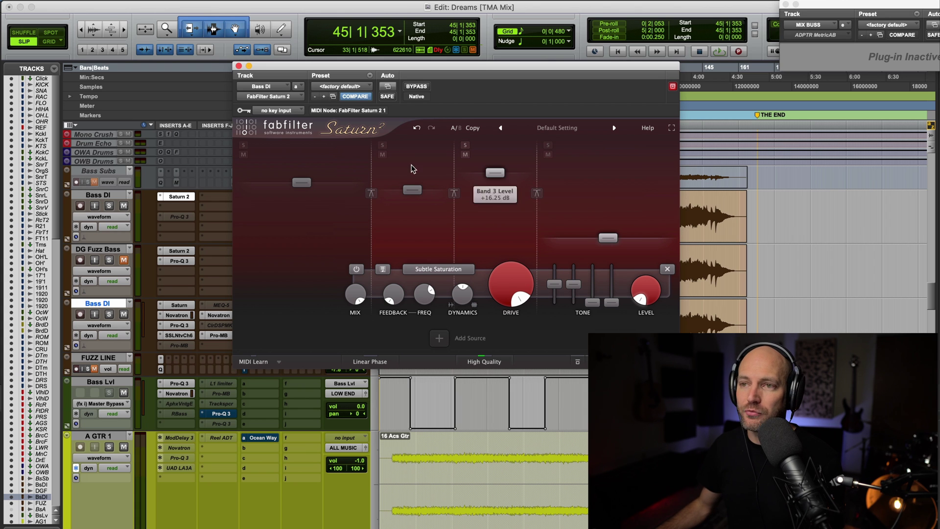
# - Examine the drive and dynamics settings of Saturn 2's bands 1 and 2
pyautogui.click(314, 213)
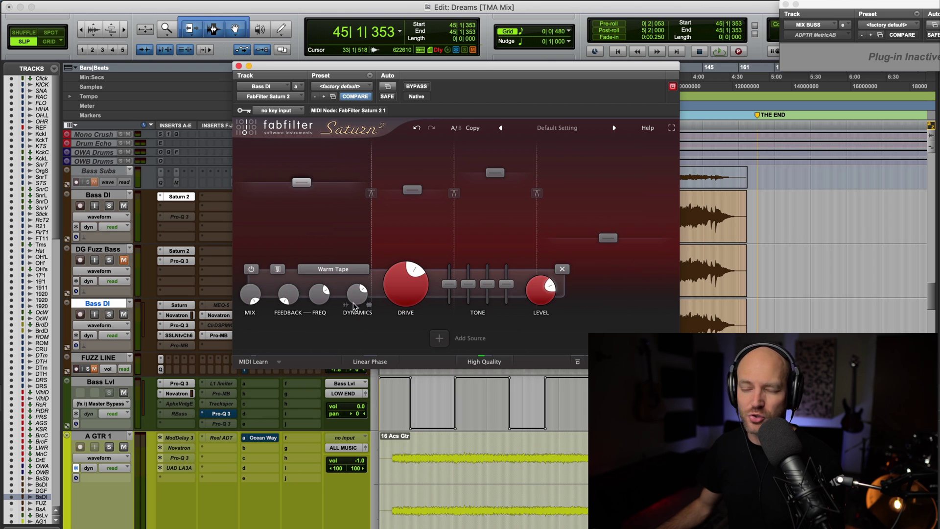
pyautogui.click(395, 224)
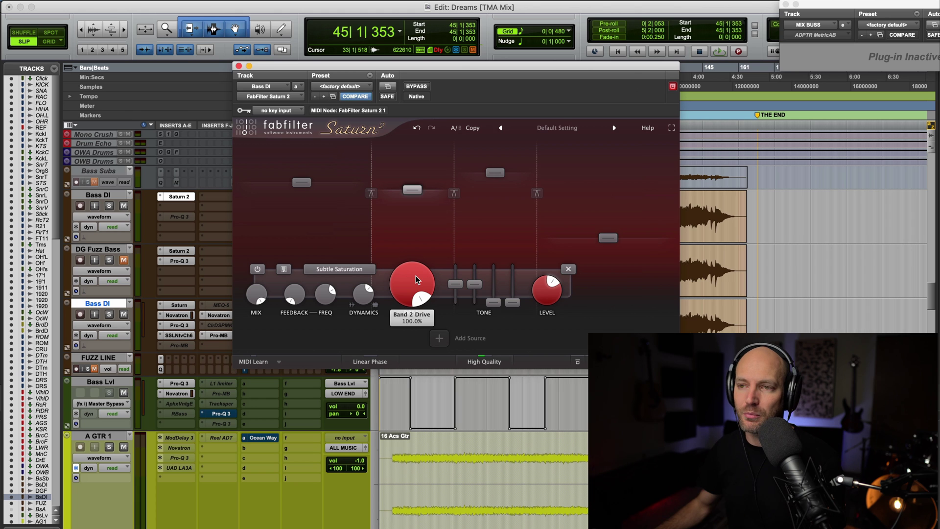
pyautogui.moveTo(363, 293)
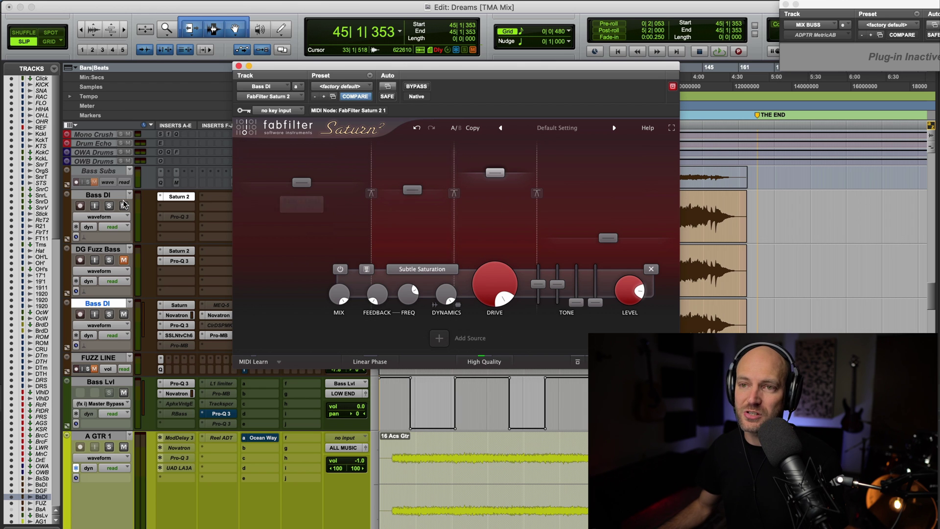
# - Solo the upper Bass DI track with Saturn 2 bypassed, move the plug-in window off its volume control, and play the song
pyautogui.click(106, 196)
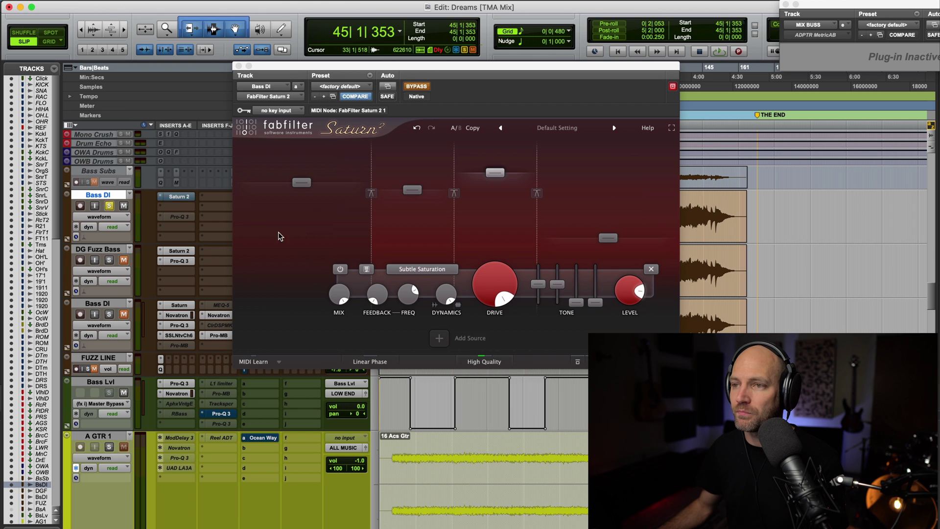
pyautogui.moveTo(295, 69); pyautogui.dragTo(295, 205)
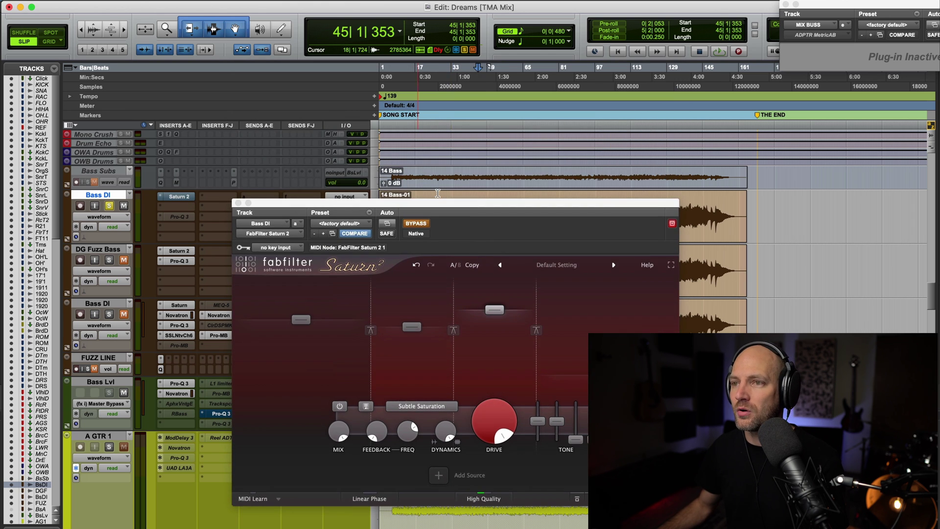
pyautogui.moveTo(424, 207); pyautogui.dragTo(407, 298)
pyautogui.press('space')
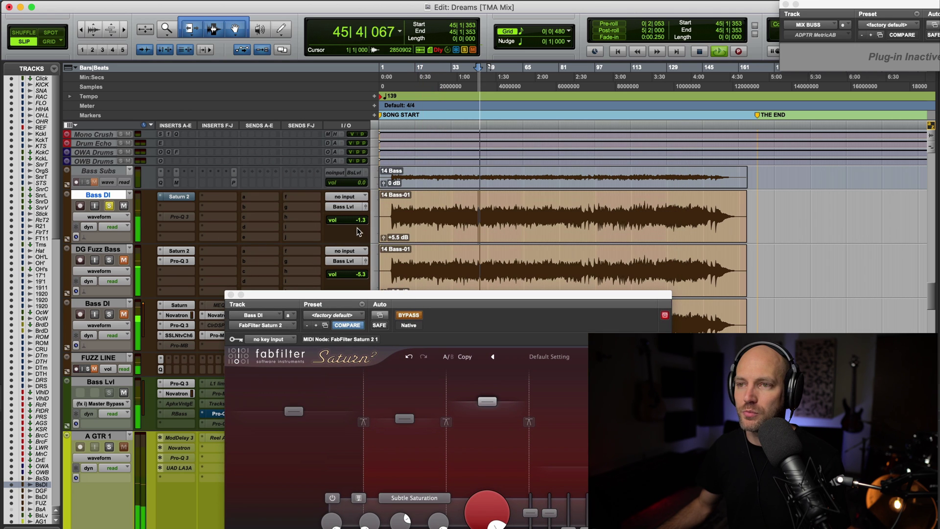
# - Try the upper Bass DI's volume at +4.8 dB during playback, return it to -1.3 dB and re-enable Saturn 2
pyautogui.click(352, 220)
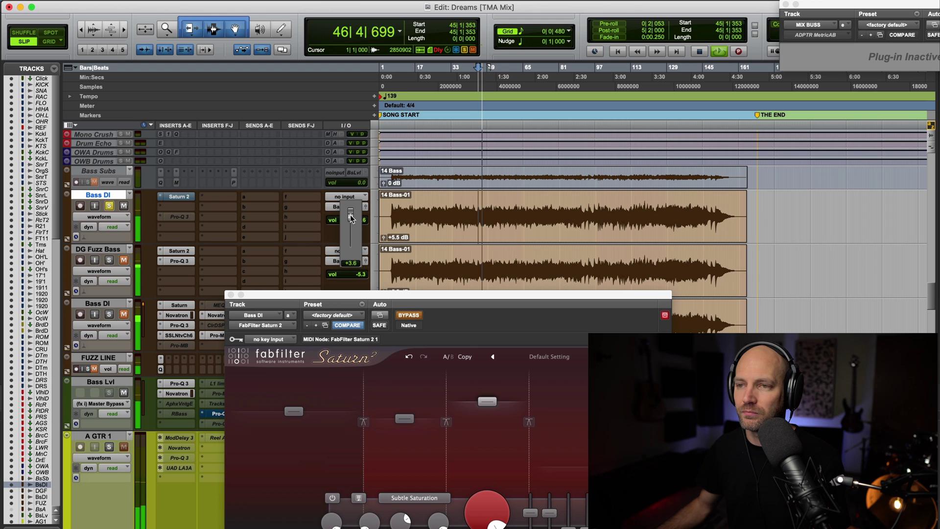
pyautogui.moveTo(352, 220); pyautogui.dragTo(352, 219)
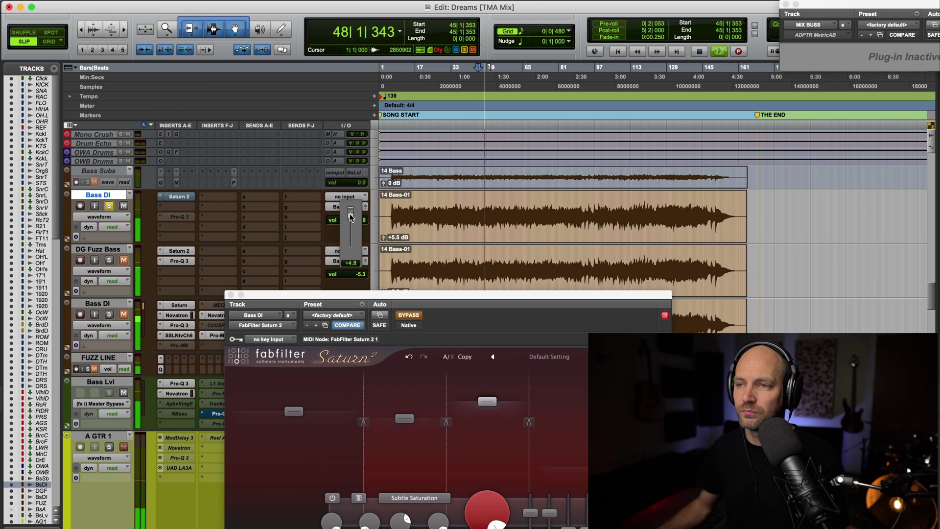
pyautogui.moveTo(351, 217); pyautogui.dragTo(351, 218)
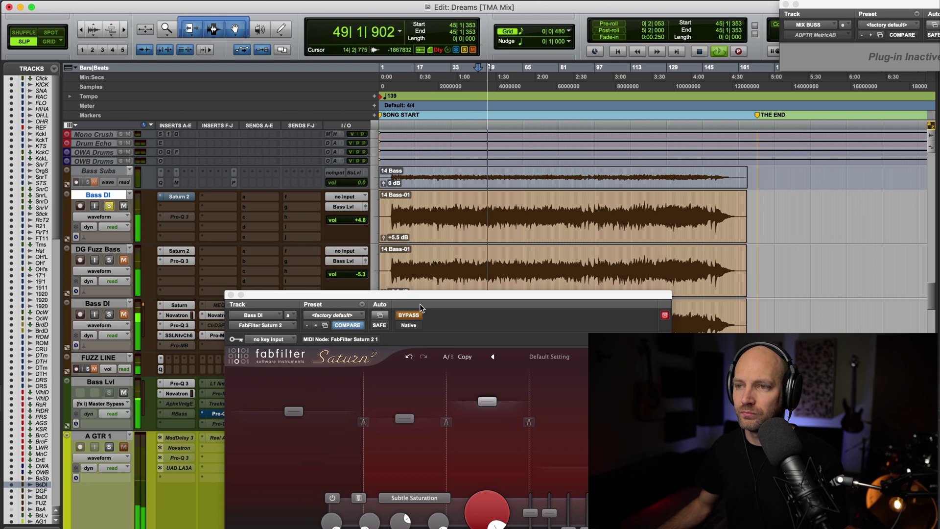
pyautogui.click(409, 315)
pyautogui.press('space')
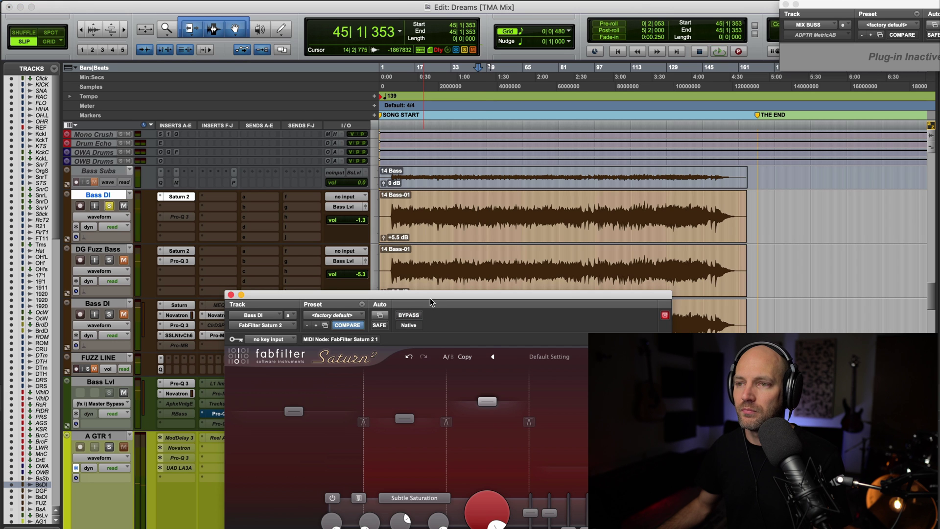
# - Play the upper Bass DI through Saturn 2 and raise the band 3 level to +19.37 dB before stopping playback
pyautogui.press('space')
pyautogui.moveTo(431, 302); pyautogui.dragTo(429, 251)
pyautogui.moveTo(494, 352)
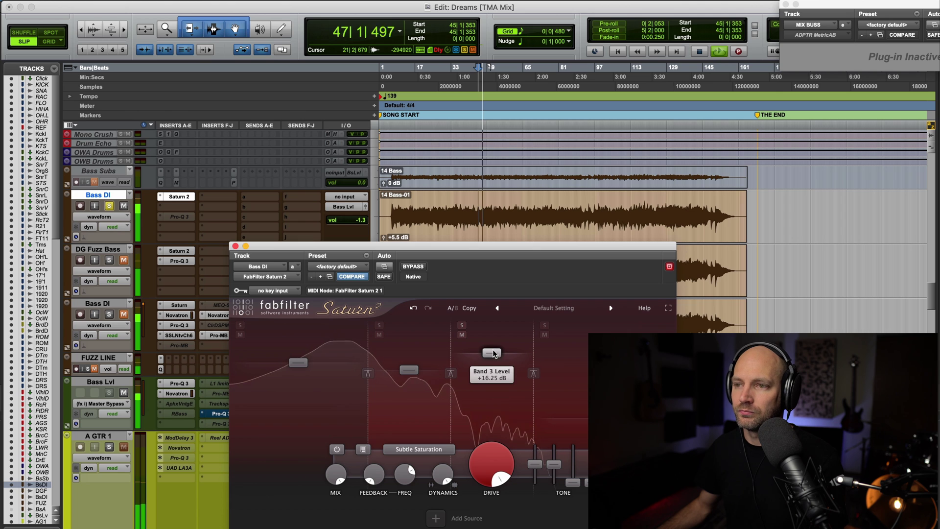
pyautogui.moveTo(493, 351); pyautogui.dragTo(494, 350)
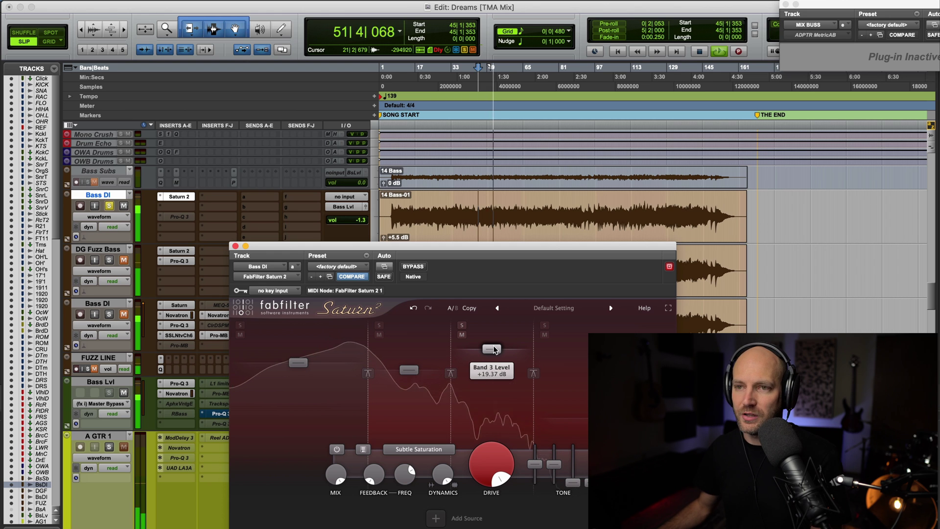
pyautogui.press('space')
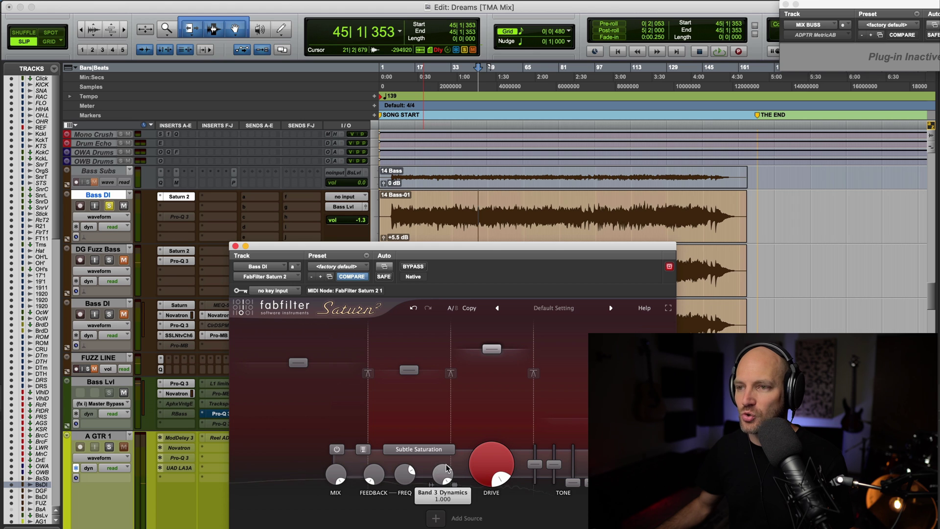
# - Compare the soloed band 3 of Saturn 2 during playback with its dynamics at 0.000 and at 1.000
pyautogui.press('space')
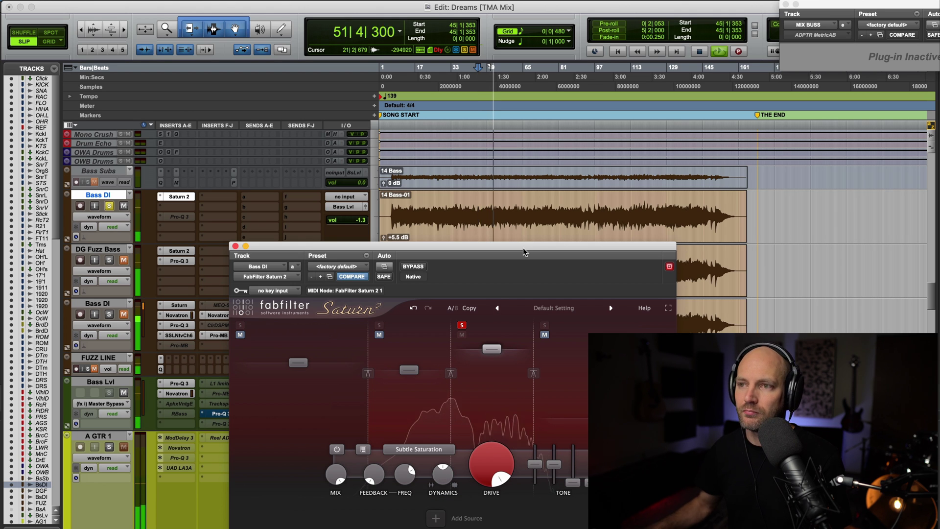
pyautogui.press('space')
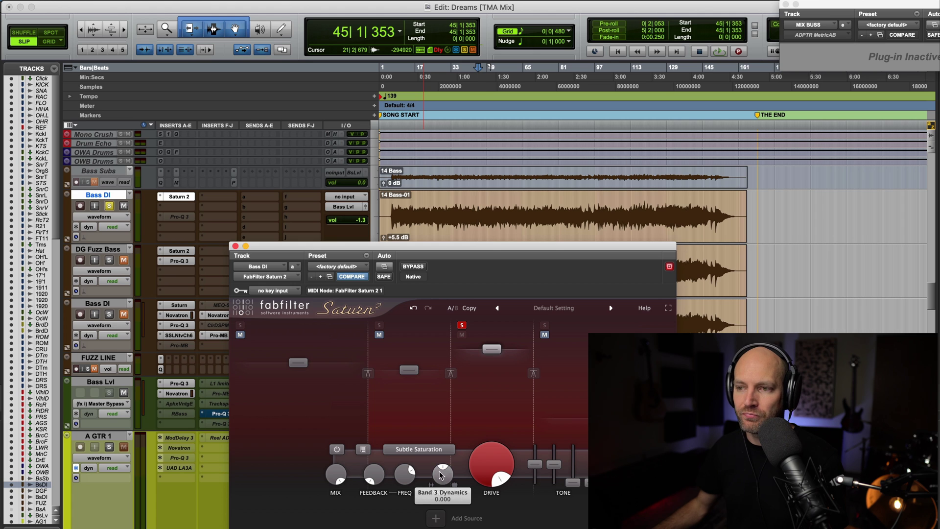
pyautogui.moveTo(441, 475); pyautogui.dragTo(474, 313)
pyautogui.press('space')
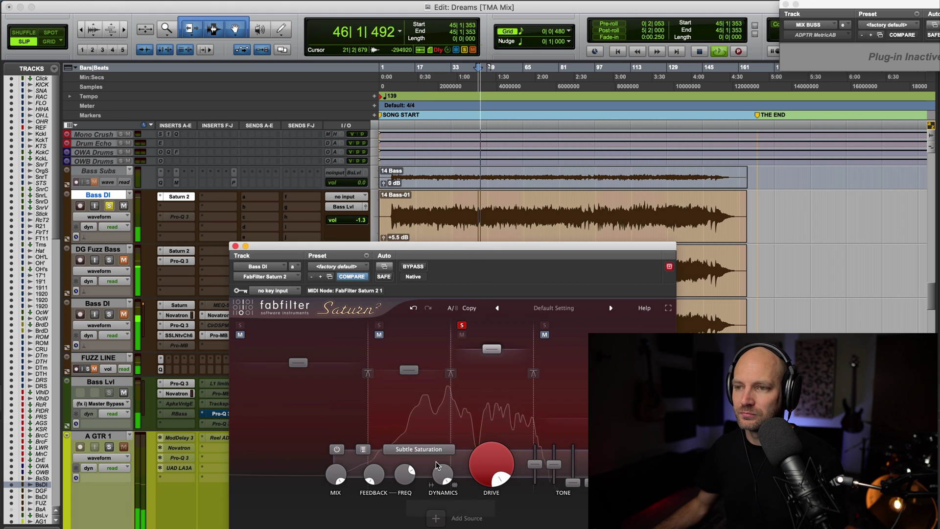
pyautogui.moveTo(442, 475)
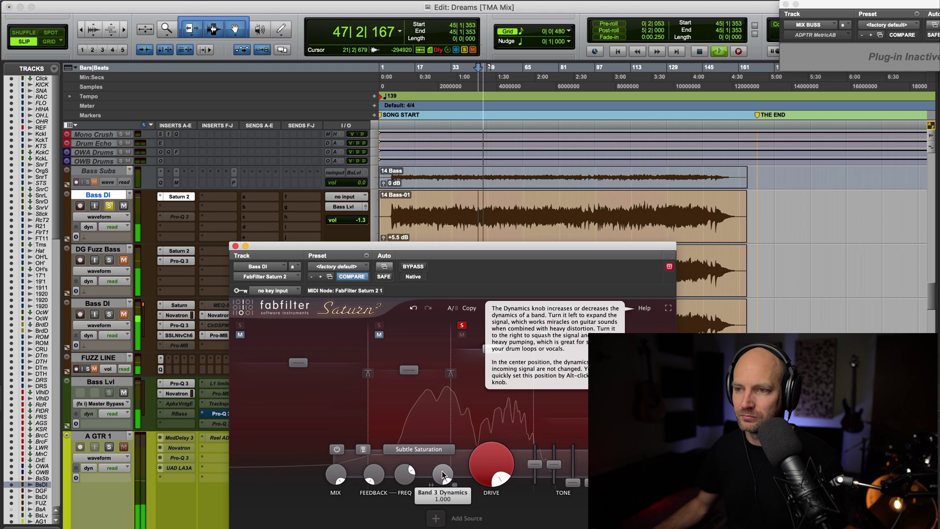
pyautogui.doubleClick(442, 475)
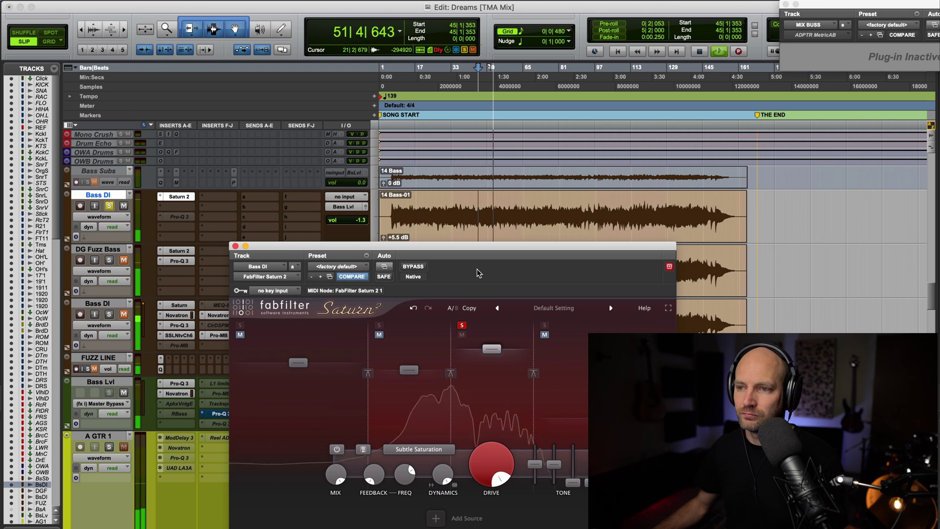
pyautogui.moveTo(442, 474)
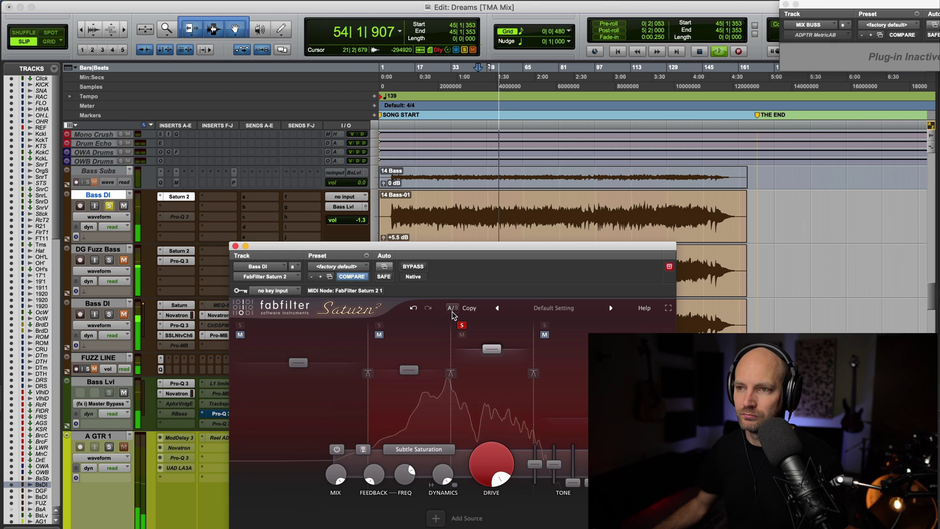
pyautogui.press('space')
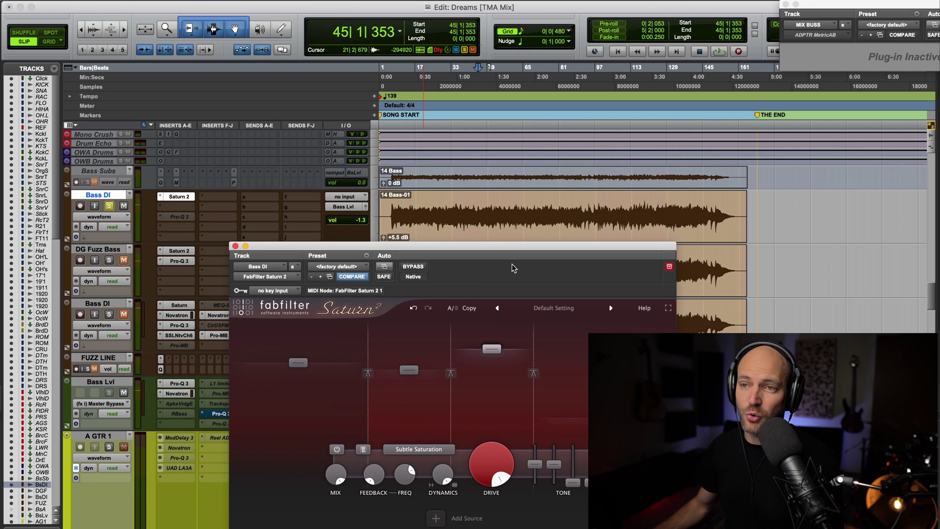
# - Close the upper Bass DI's Saturn 2 window, then unmute and solo the DG Fuzz Bass track instead of Bass DI
pyautogui.click(236, 246)
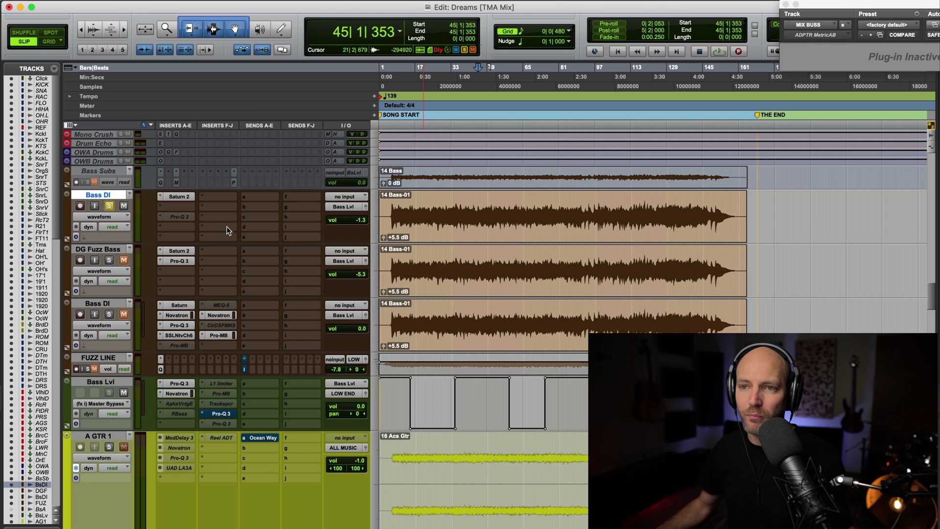
pyautogui.click(107, 249)
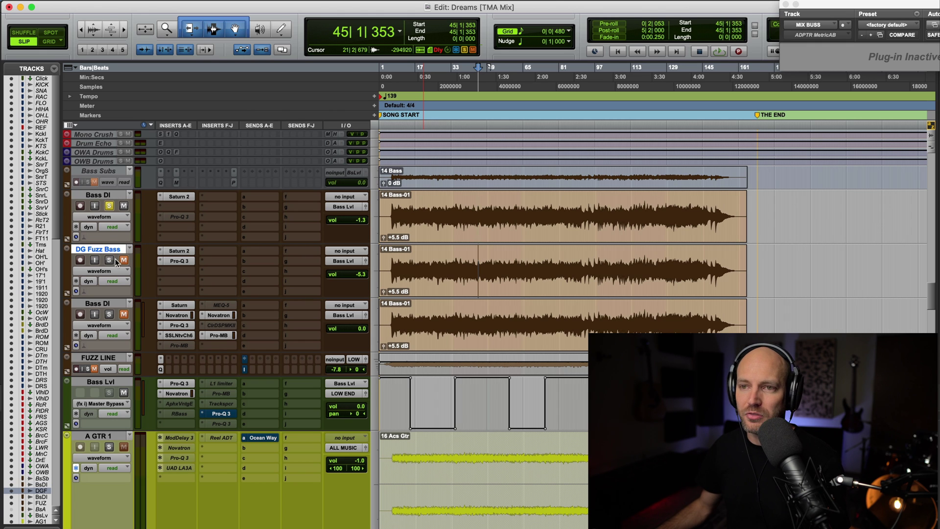
pyautogui.click(123, 260)
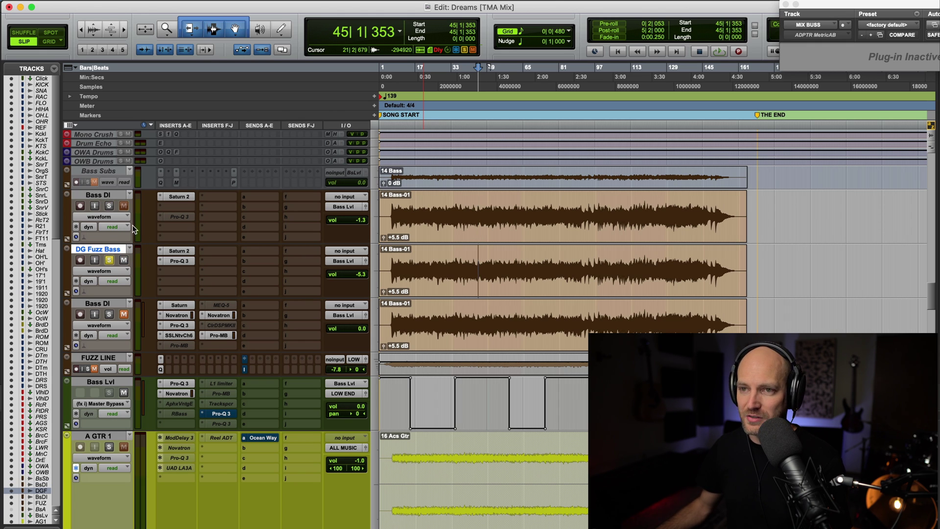
# - Play the soloed DG Fuzz Bass, raise its volume to -1.3 dB and stop playback
pyautogui.press('space')
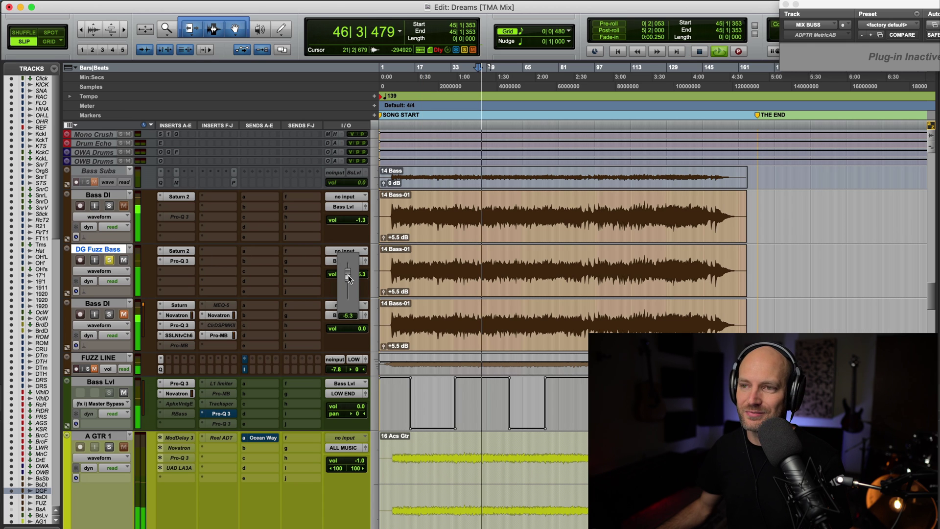
pyautogui.moveTo(347, 275); pyautogui.dragTo(348, 271)
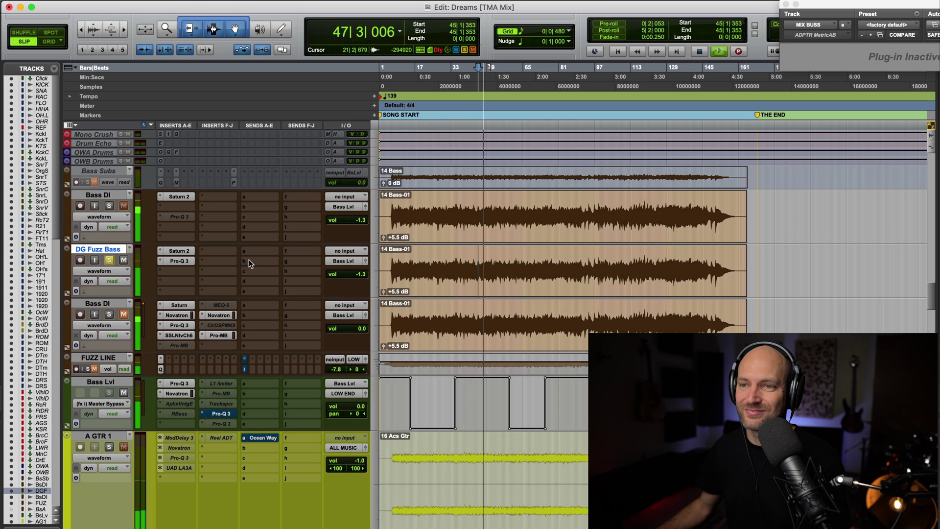
pyautogui.press('space')
# - Open Saturn 2 on DG Fuzz Bass and examine its muted outer bands and band 2's dynamics and drive
pyautogui.click(179, 250)
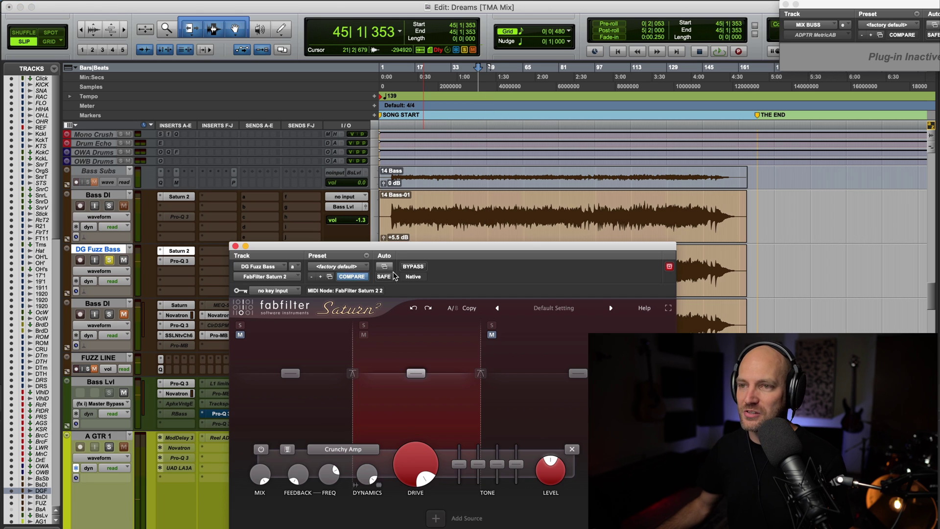
pyautogui.moveTo(370, 247); pyautogui.dragTo(389, 149)
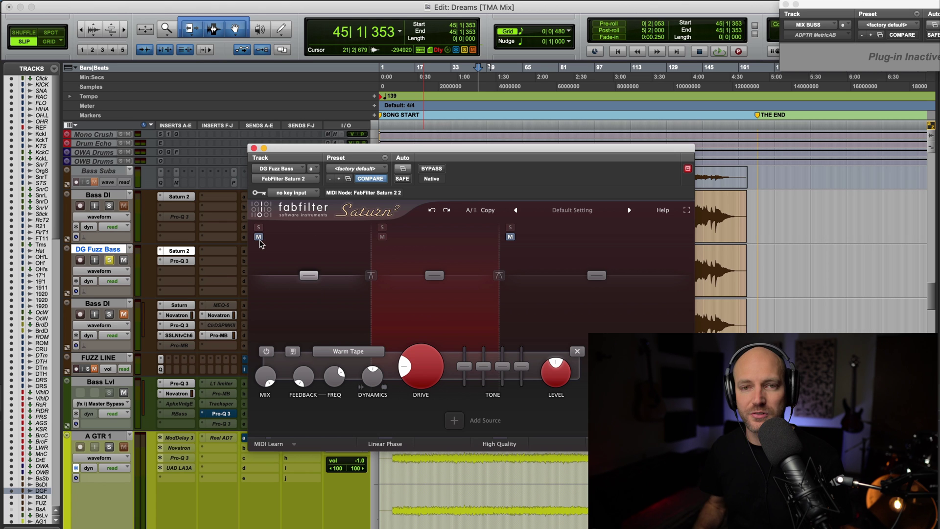
pyautogui.moveTo(261, 244)
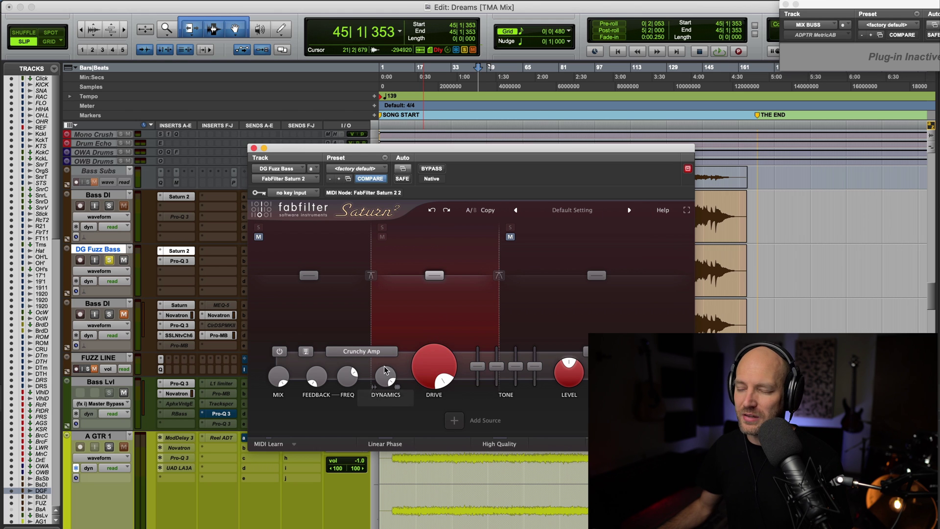
pyautogui.moveTo(386, 377)
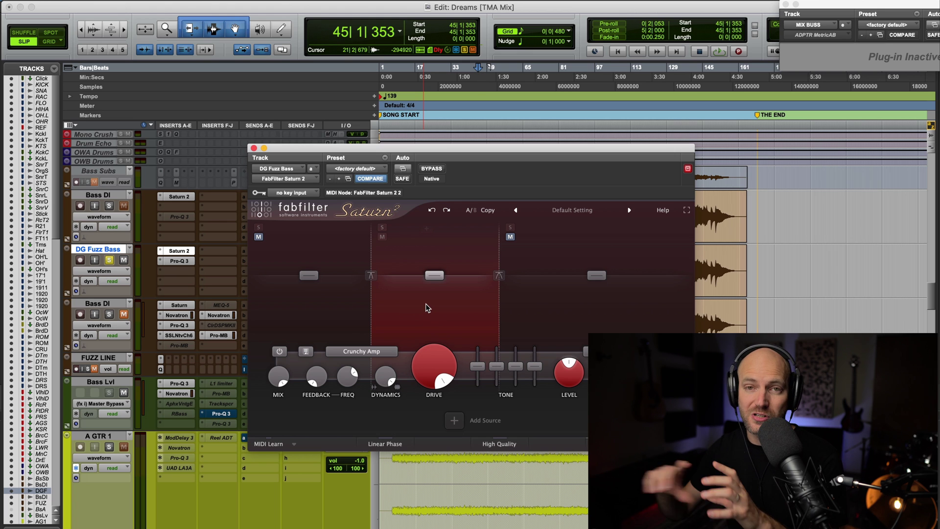
pyautogui.moveTo(427, 367)
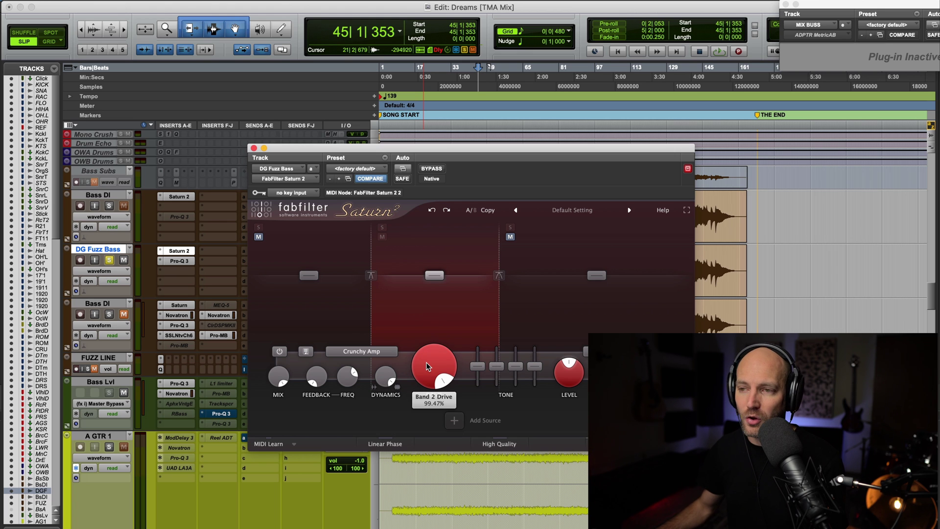
# - Bypass Saturn 2 and Pro-Q 3 on DG Fuzz Bass and play the unprocessed sound briefly
pyautogui.click(433, 169)
pyautogui.press('space')
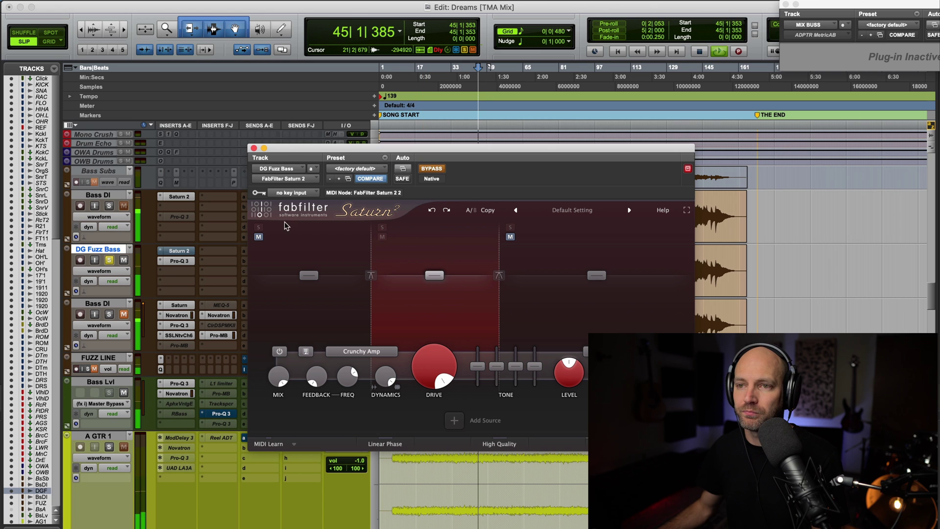
pyautogui.click(190, 261)
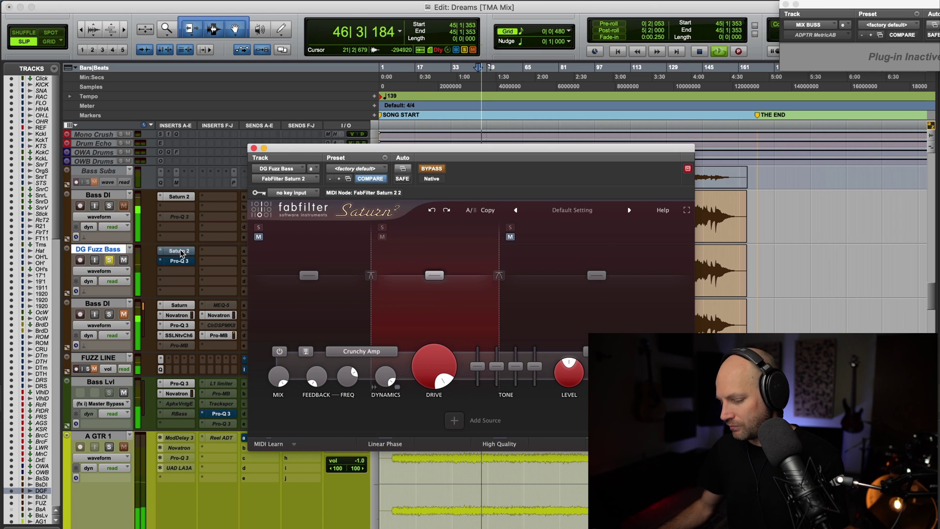
pyautogui.press('space')
# - Move the plug-in window off the DG Fuzz Bass volume control and try the track at +4.8 dB in playback
pyautogui.moveTo(282, 150); pyautogui.dragTo(307, 310)
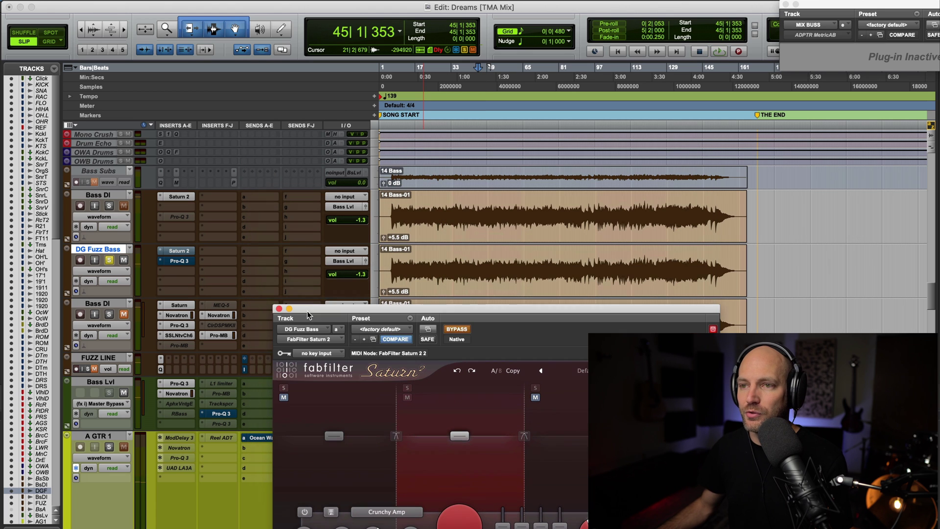
pyautogui.click(348, 274)
pyautogui.moveTo(349, 274); pyautogui.dragTo(351, 276)
pyautogui.press('space')
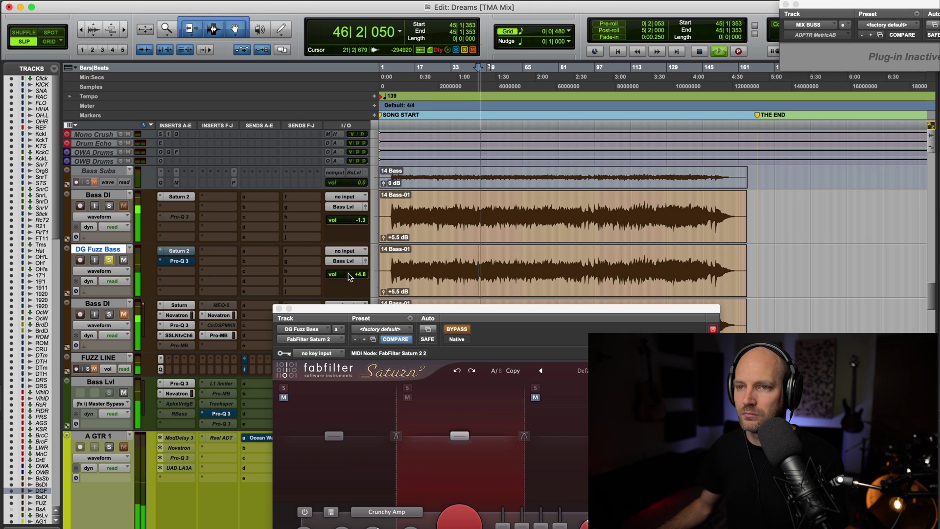
# - Re-enable Saturn 2 on DG Fuzz Bass with the volume back at -1.3 dB, show its window and stop playback
pyautogui.click(180, 251)
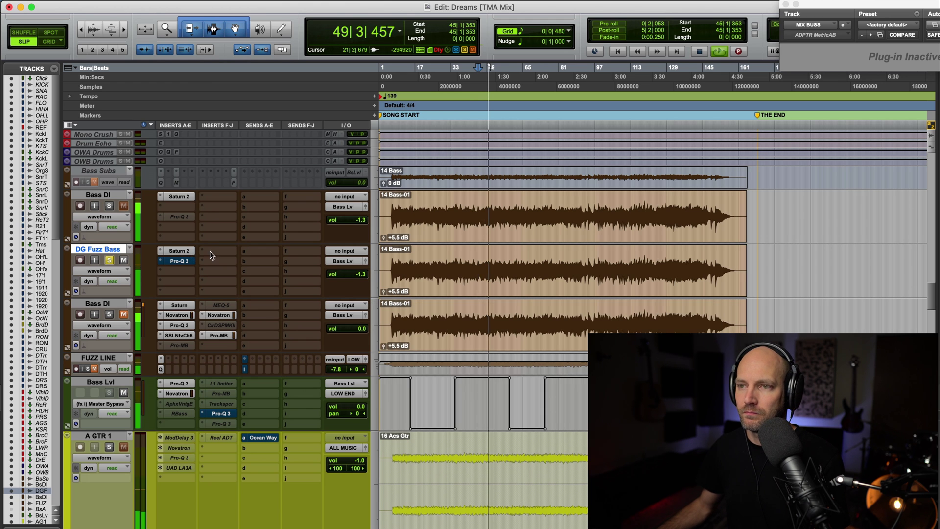
pyautogui.click(179, 251)
pyautogui.moveTo(419, 289); pyautogui.dragTo(394, 162)
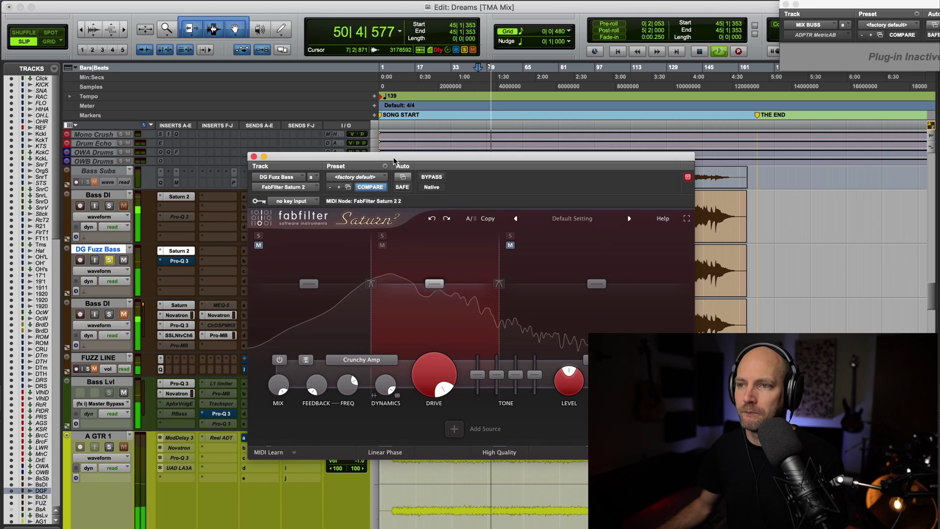
pyautogui.press('space')
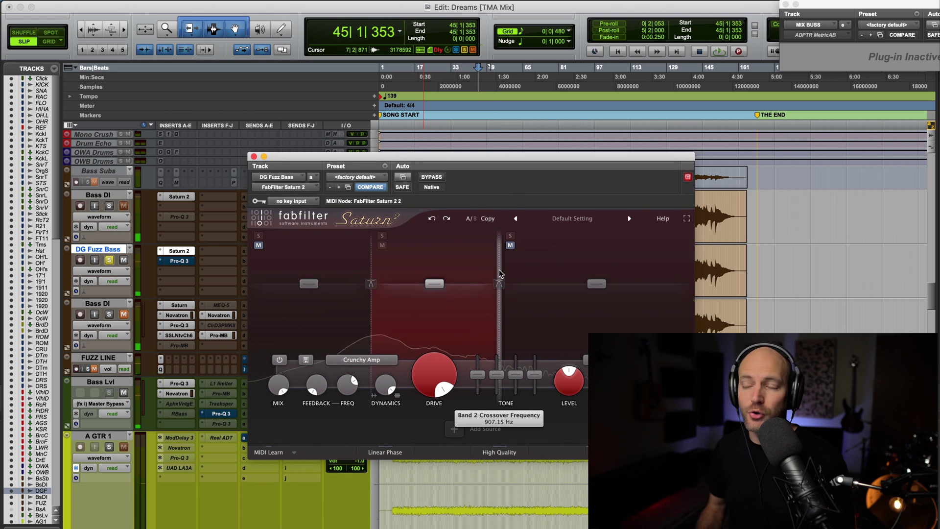
# - Set the High Quality mode of DG Fuzz Bass's Saturn 2 to Good and close the plug-in window
pyautogui.moveTo(500, 273)
pyautogui.mouseDown()
pyautogui.moveTo(510, 273)
pyautogui.moveTo(500, 274)
pyautogui.mouseUp()
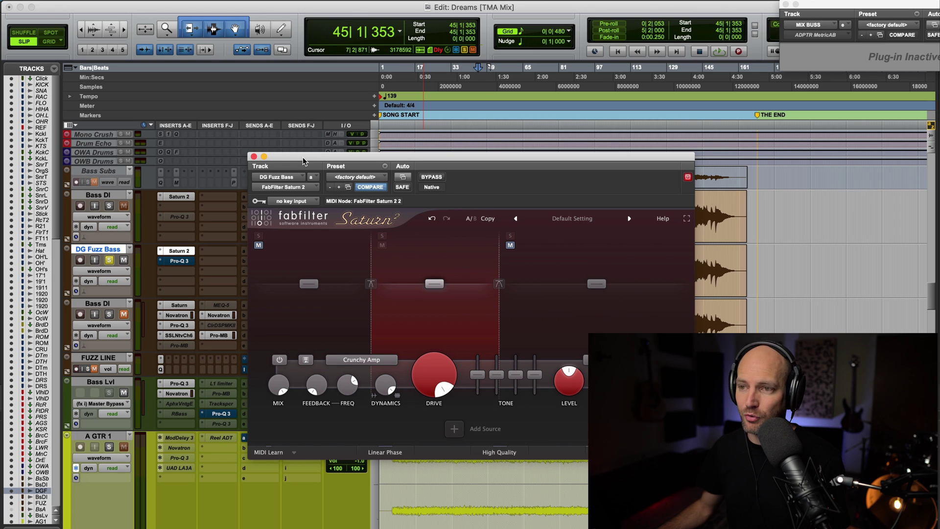
pyautogui.moveTo(304, 160); pyautogui.dragTo(314, 133)
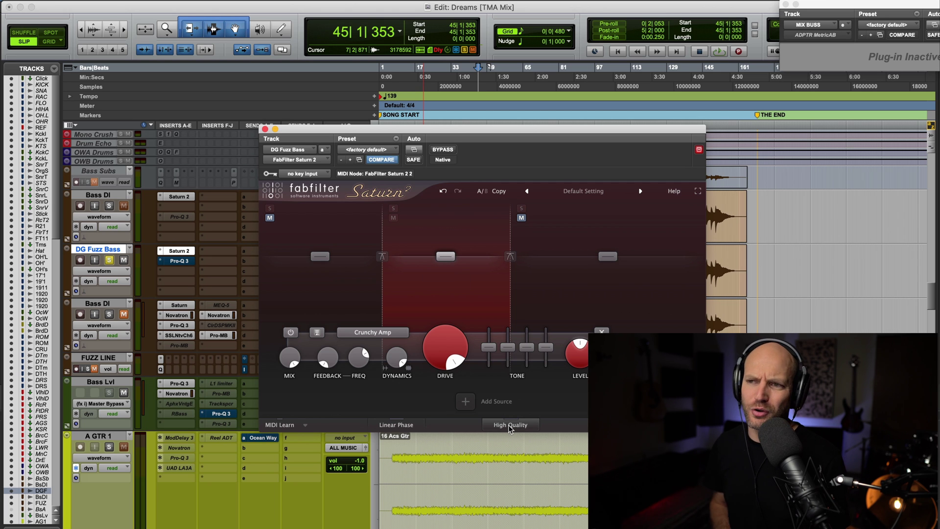
pyautogui.moveTo(508, 424)
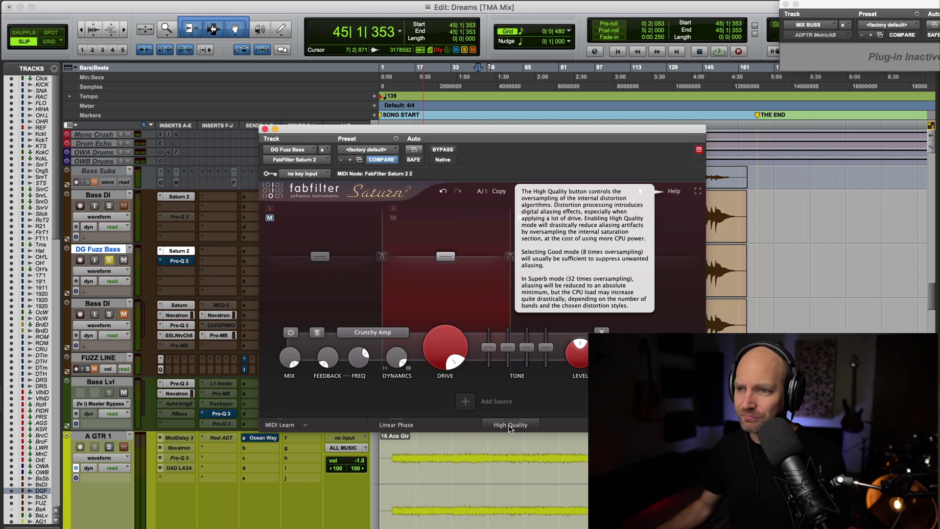
pyautogui.click(508, 425)
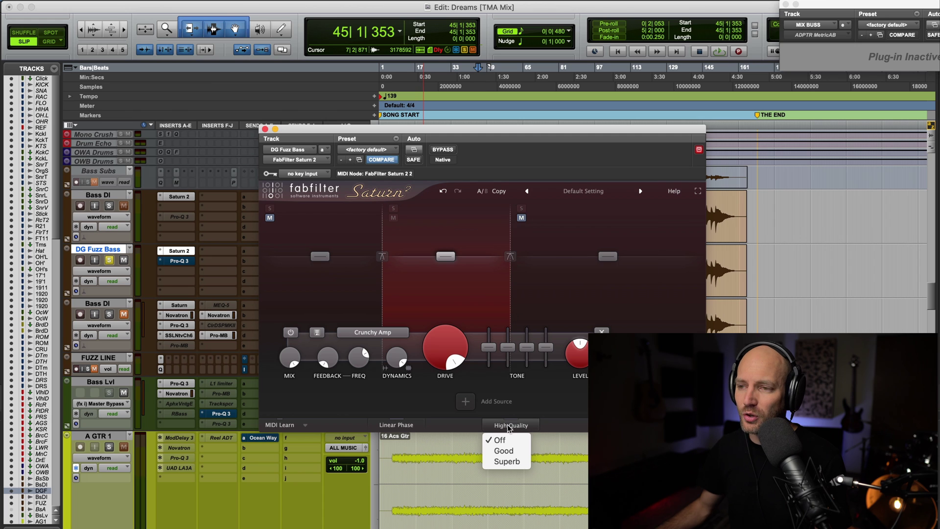
pyautogui.click(515, 452)
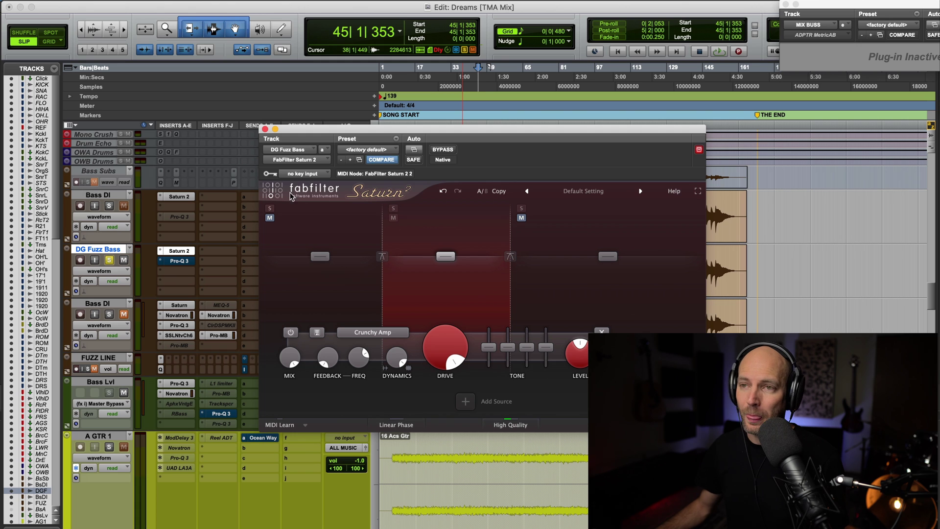
pyautogui.click(265, 129)
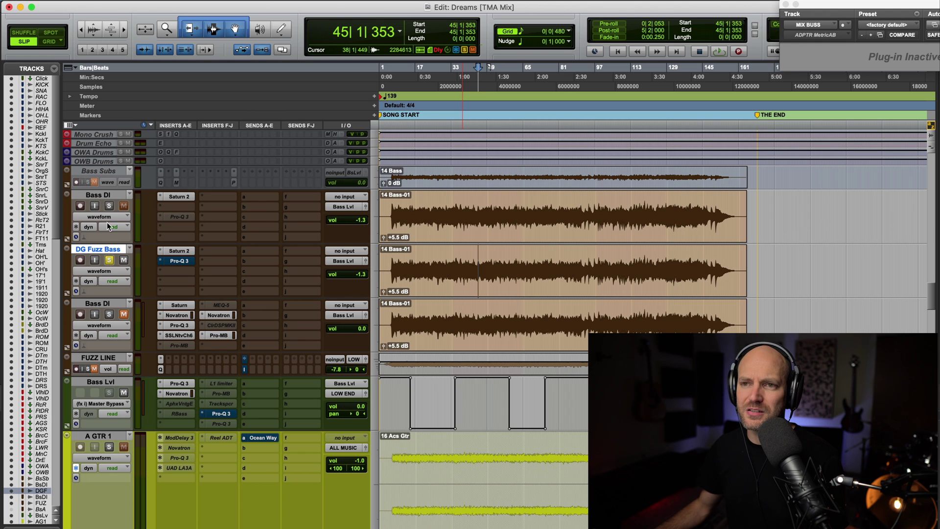
# - Clear the DG Fuzz Bass solo and select both Bass DI tracks and FUZZ LINE, leaving DG Fuzz Bass out
pyautogui.click(109, 206)
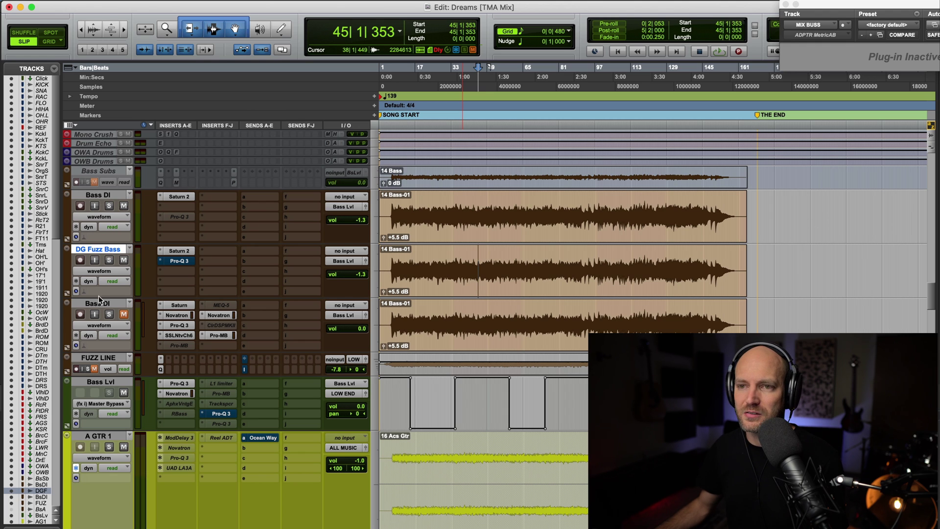
pyautogui.click(105, 357)
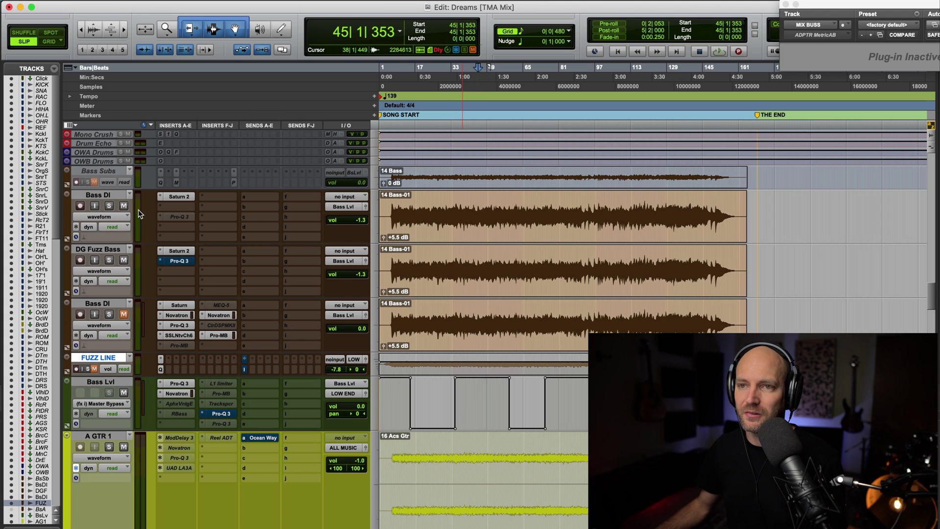
pyautogui.keyDown('shift'); pyautogui.click(110, 194); pyautogui.keyUp('shift')
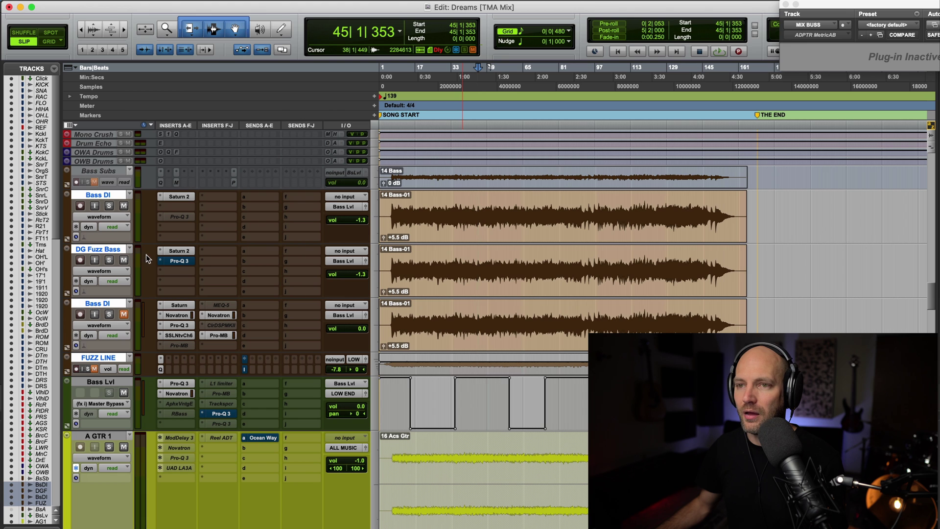
pyautogui.click(125, 250)
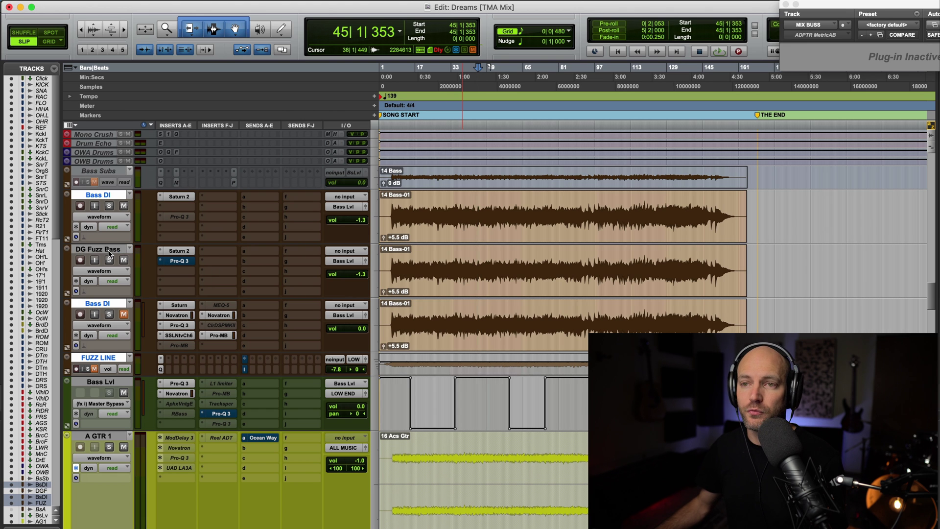
# - Take the Pro-Q 3 on DG Fuzz Bass out of bypass and close its plug-in window
pyautogui.click(182, 262)
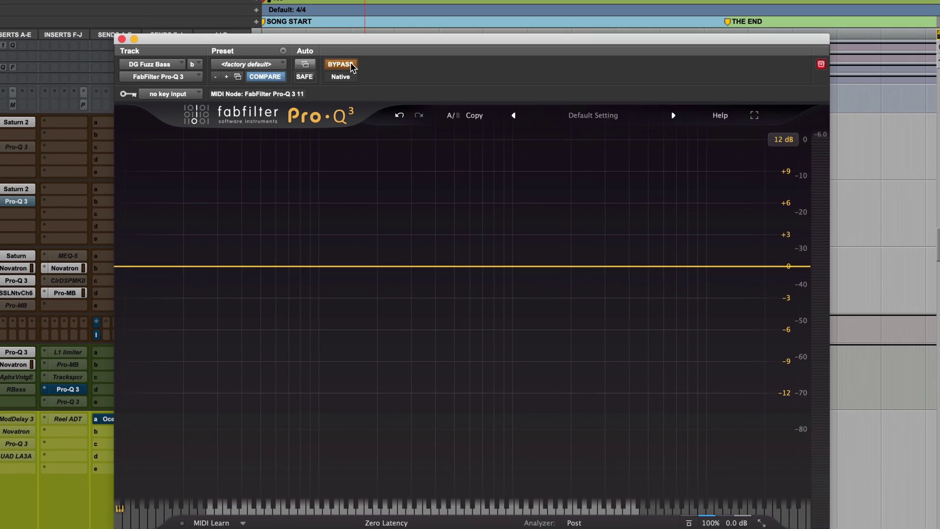
pyautogui.click(352, 65)
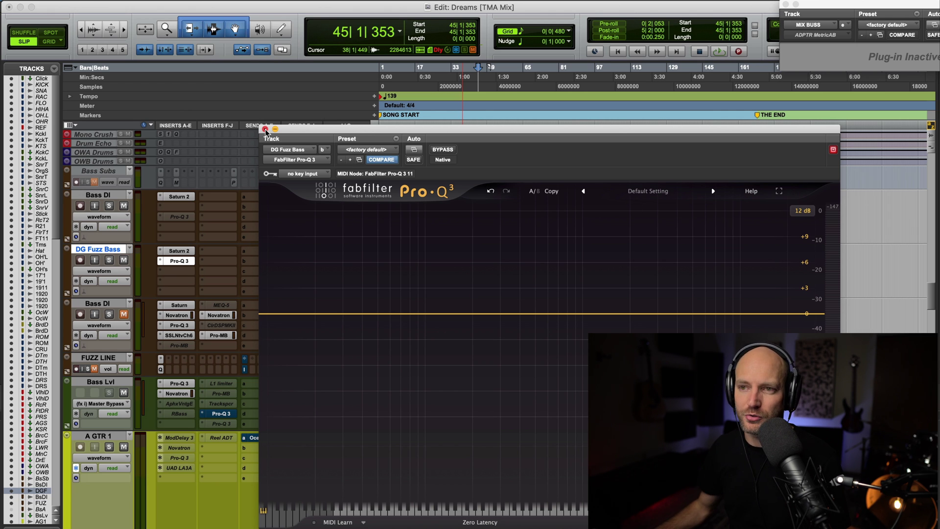
pyautogui.click(265, 130)
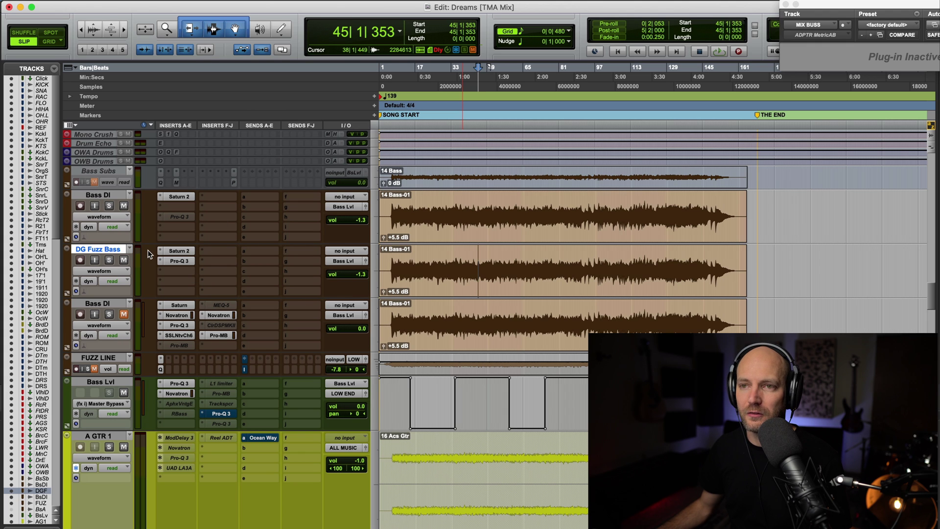
# - Select the tracks from the upper Bass DI through FUZZ LINE, swap their mutes to compare chains in playback, and lower DG Fuzz Bass to -3.9 dB
pyautogui.click(107, 195)
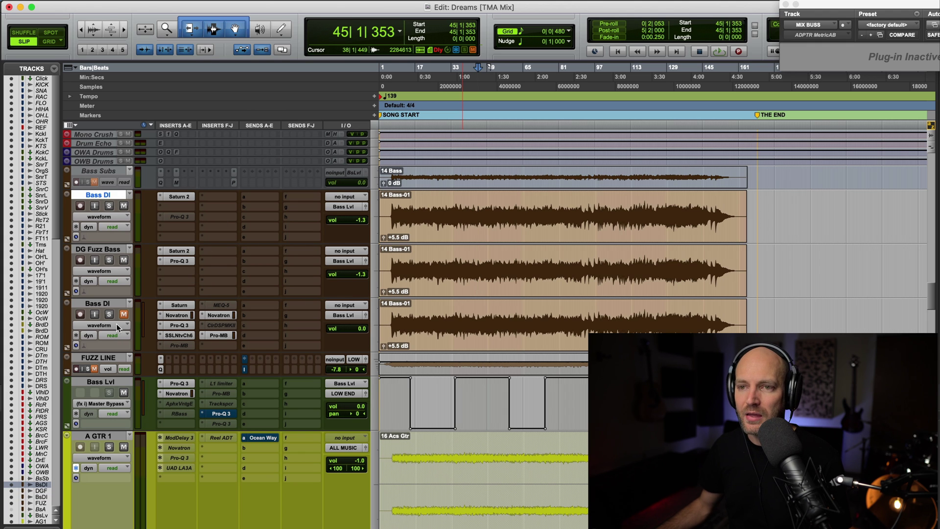
pyautogui.keyDown('shift'); pyautogui.click(107, 353); pyautogui.keyUp('shift')
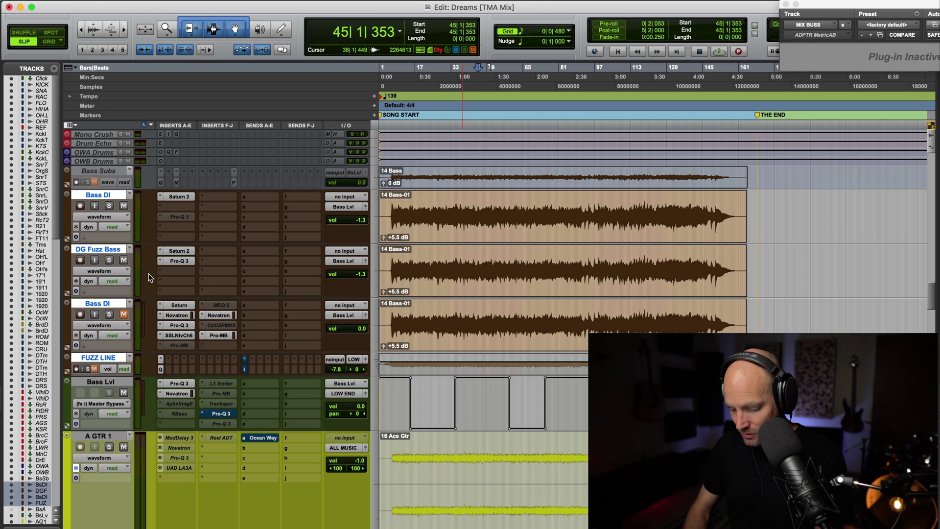
pyautogui.hotkey('shift', 'm')
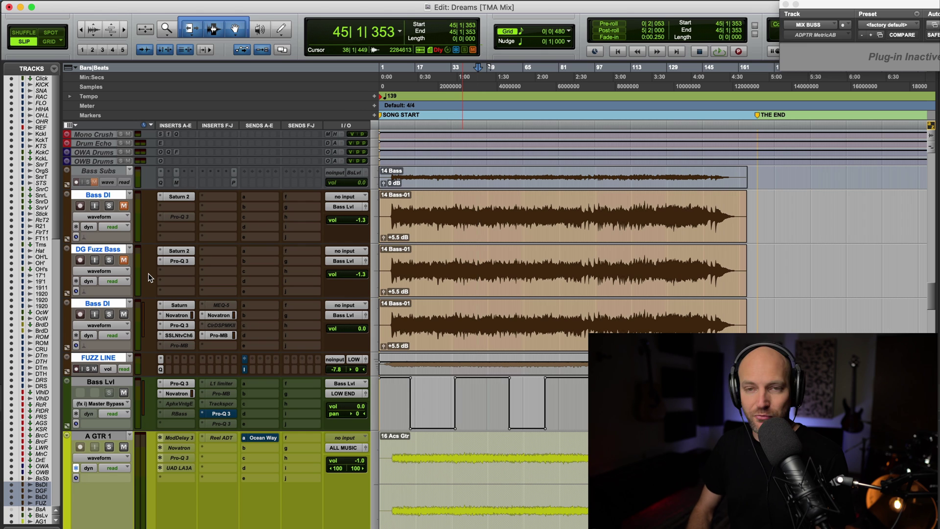
pyautogui.hotkey('shift', 'm')
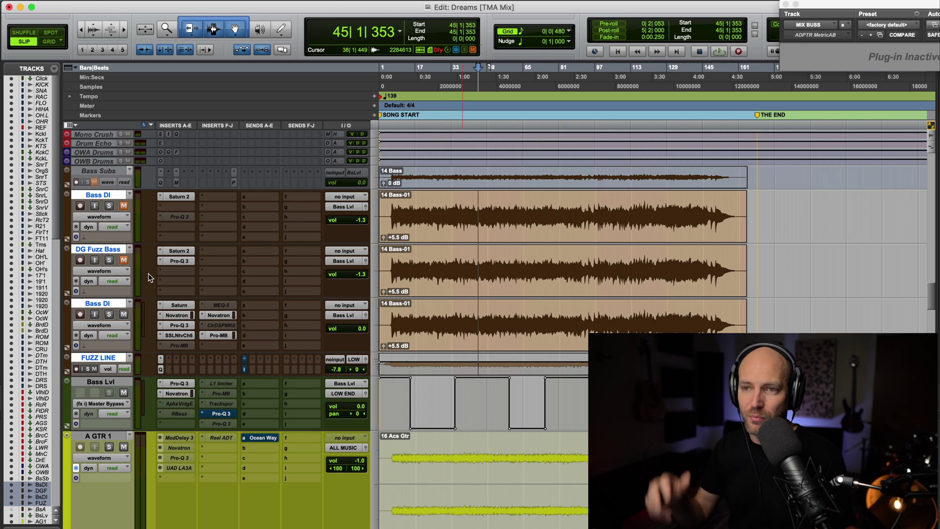
pyautogui.hotkey('shift', 'm')
pyautogui.hotkey('shift', 'm')
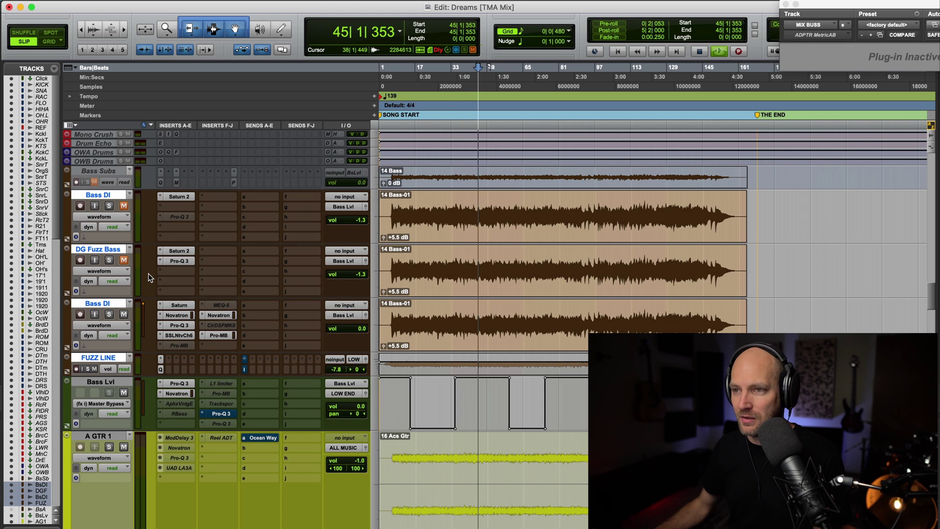
pyautogui.press('space')
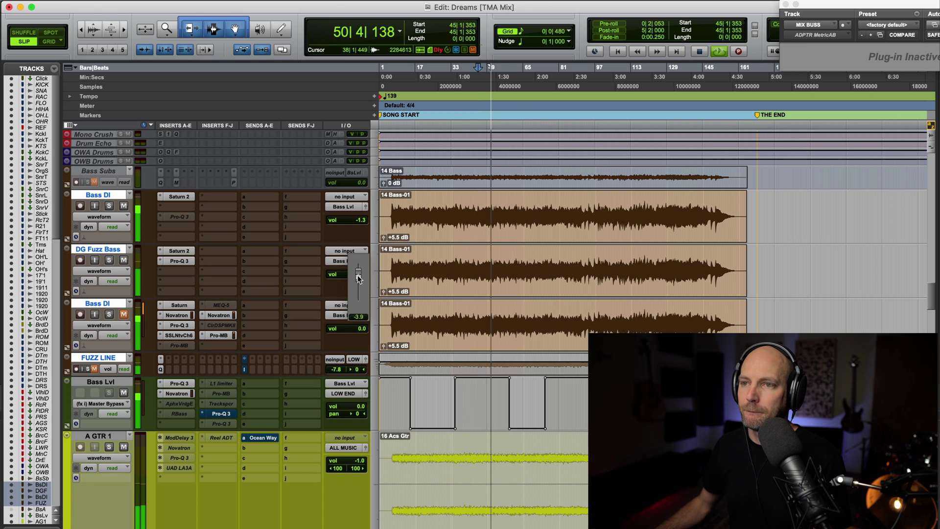
# - In the upper Bass DI's Saturn 2, lower band 3's upper crossover slightly, set its level to +15.72 dB, close the window and stop playback
pyautogui.click(186, 197)
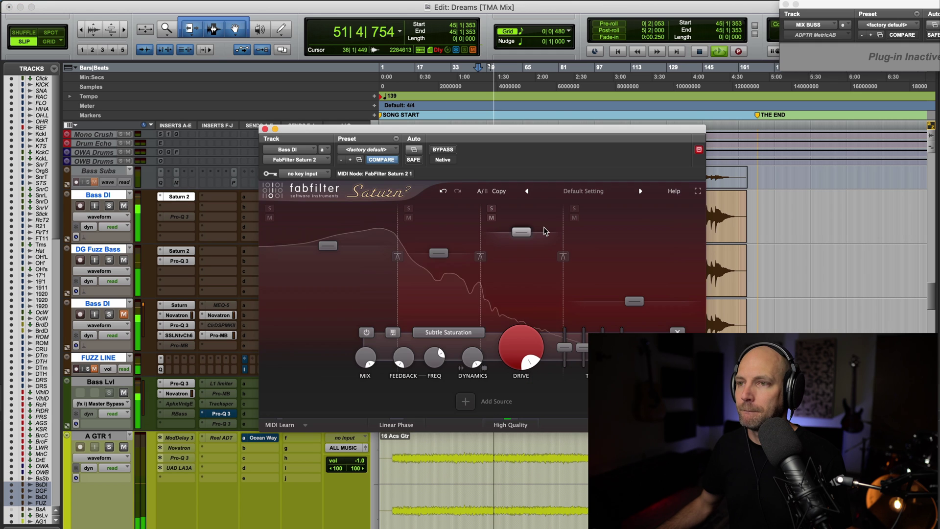
pyautogui.moveTo(527, 237); pyautogui.dragTo(524, 242)
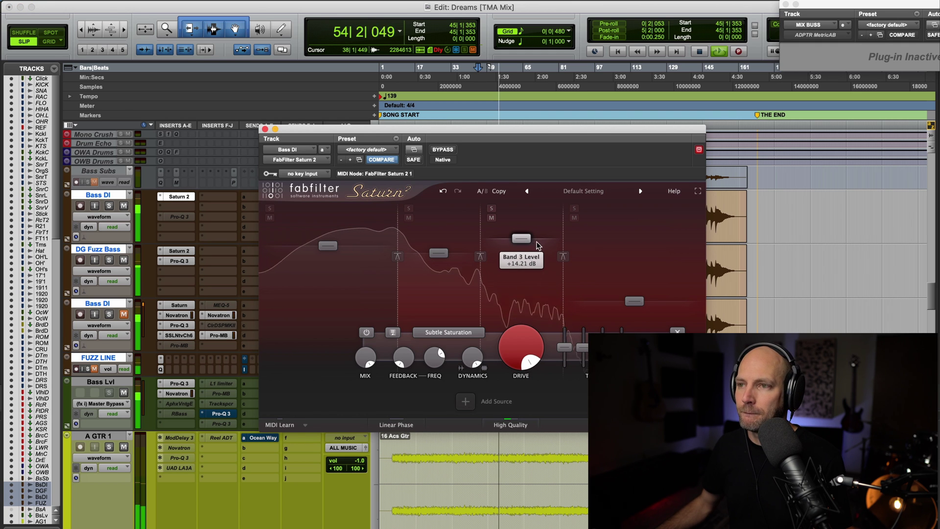
pyautogui.moveTo(563, 245); pyautogui.dragTo(524, 240)
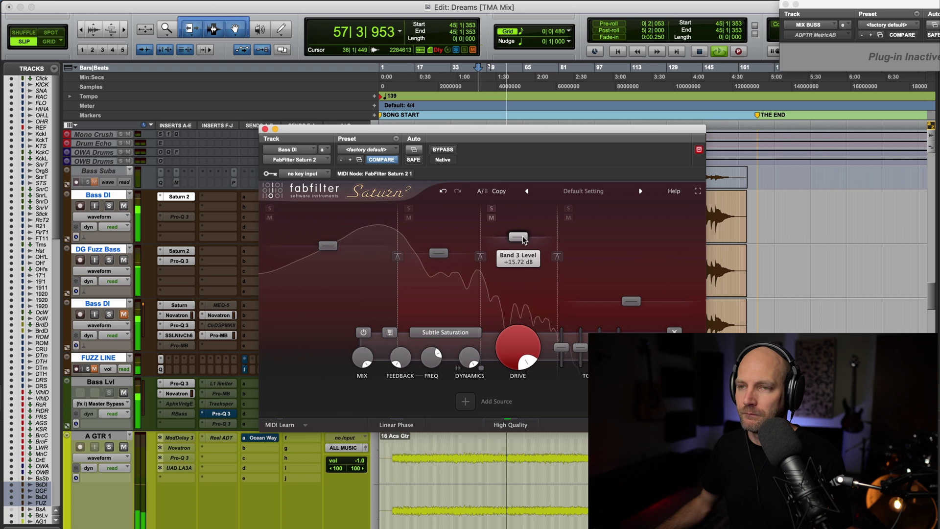
pyautogui.click(265, 129)
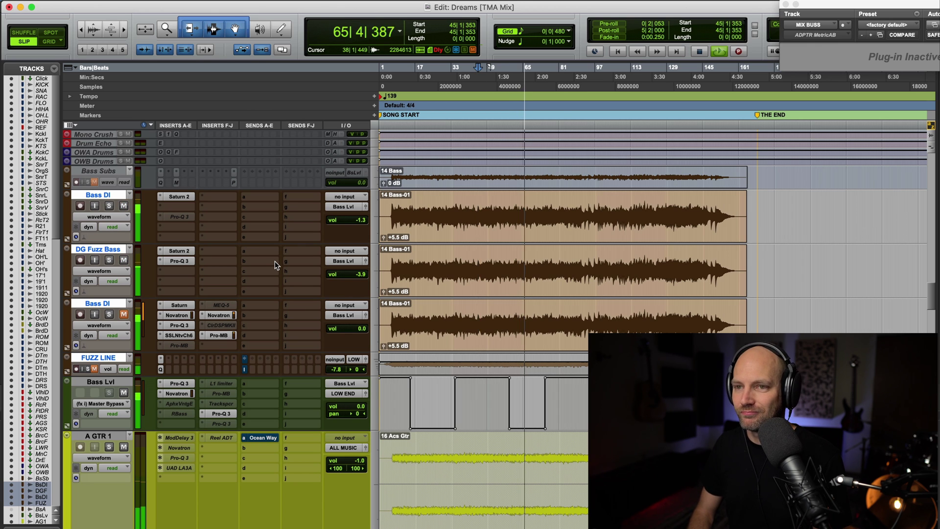
pyautogui.press('space')
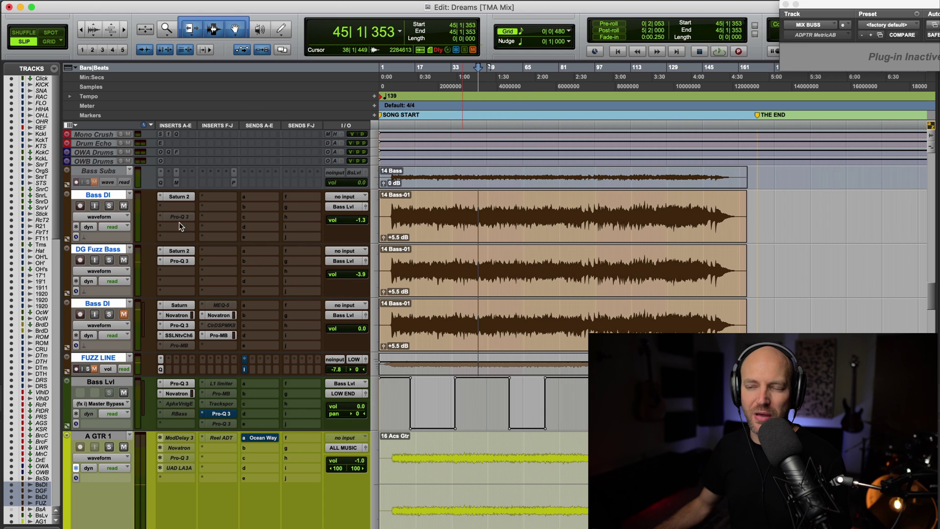
# - Capture a screenshot of DG Fuzz Bass's Saturn 2 window with its lowest band selected, and close the plug-in
pyautogui.click(99, 250)
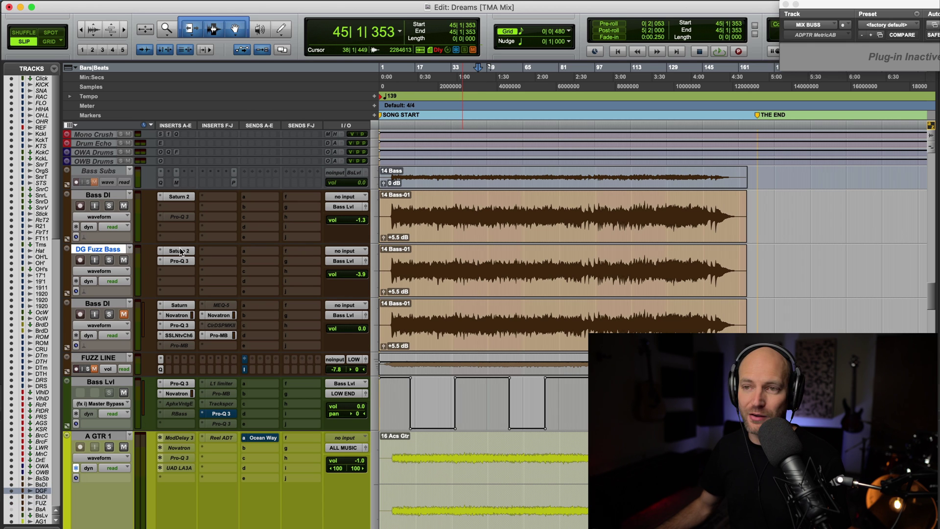
pyautogui.click(177, 251)
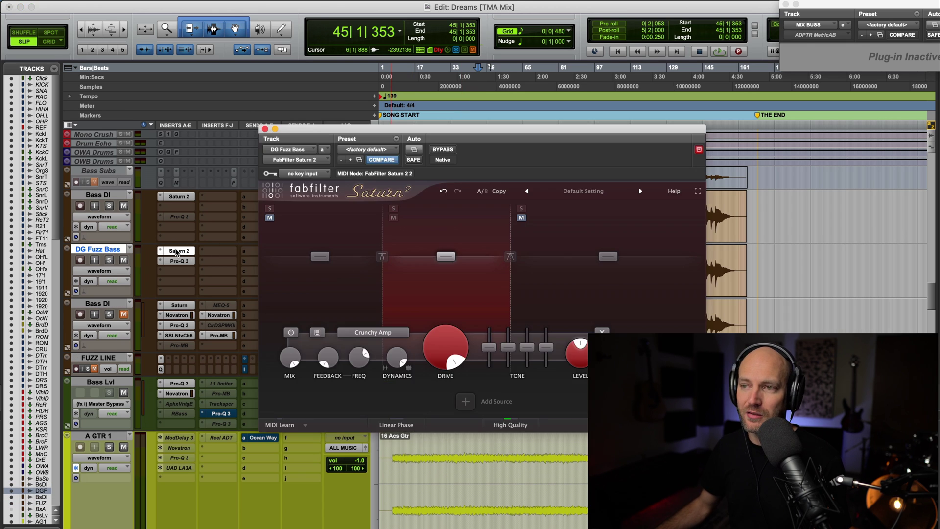
pyautogui.click(339, 284)
pyautogui.press('super+shift+4')
pyautogui.press('space')
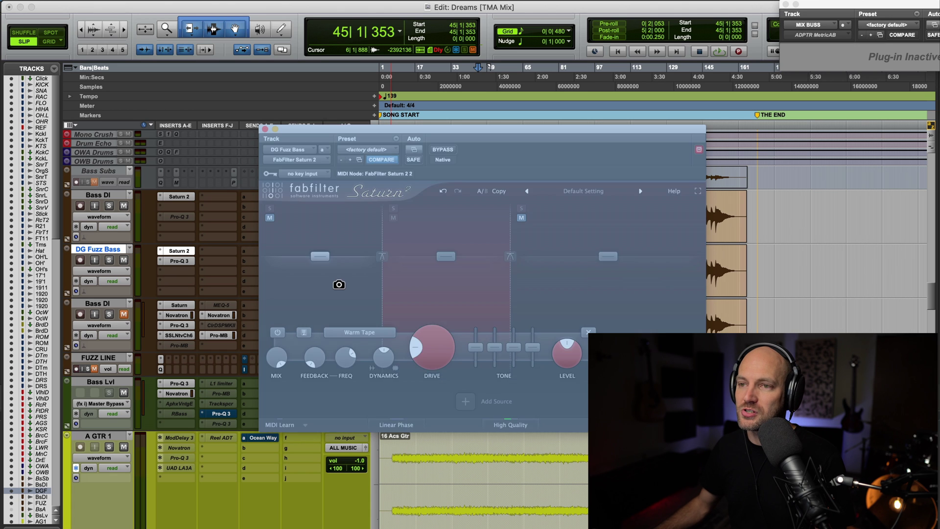
pyautogui.click(339, 284)
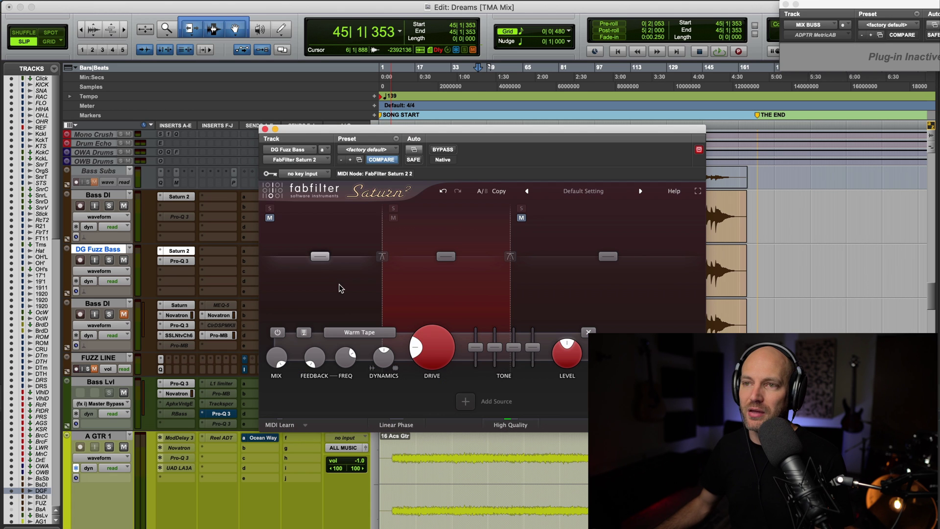
pyautogui.click(265, 129)
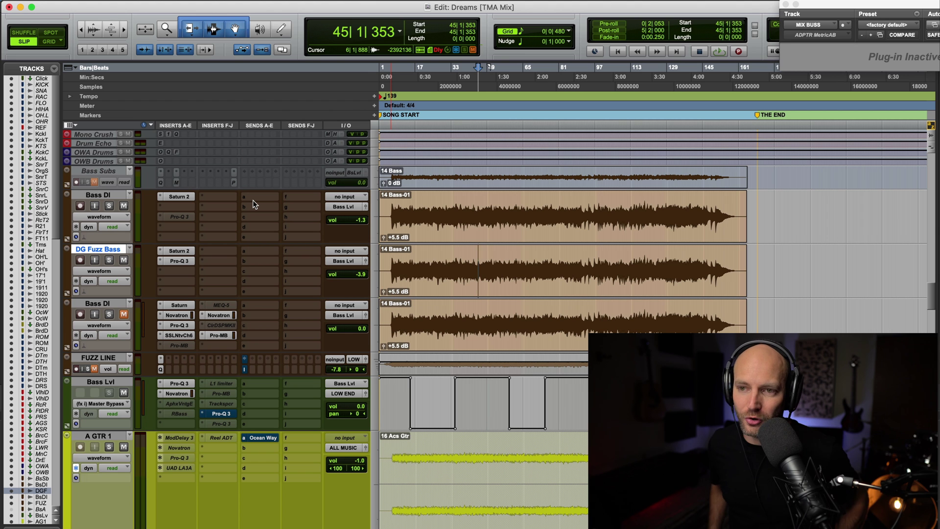